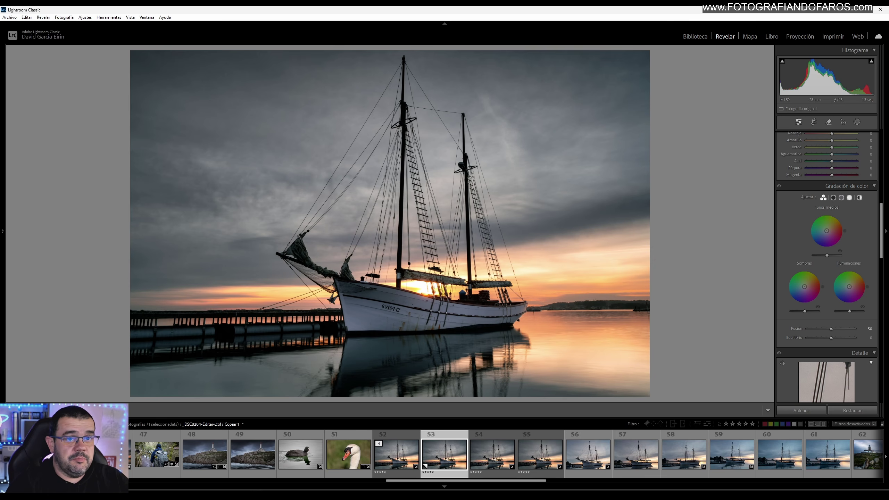
- Create a radial gradient mask as a large, wide ellipse and centre it on the setting sun behind the boat
{"action": "left_click", "coordinate": [859, 121]}
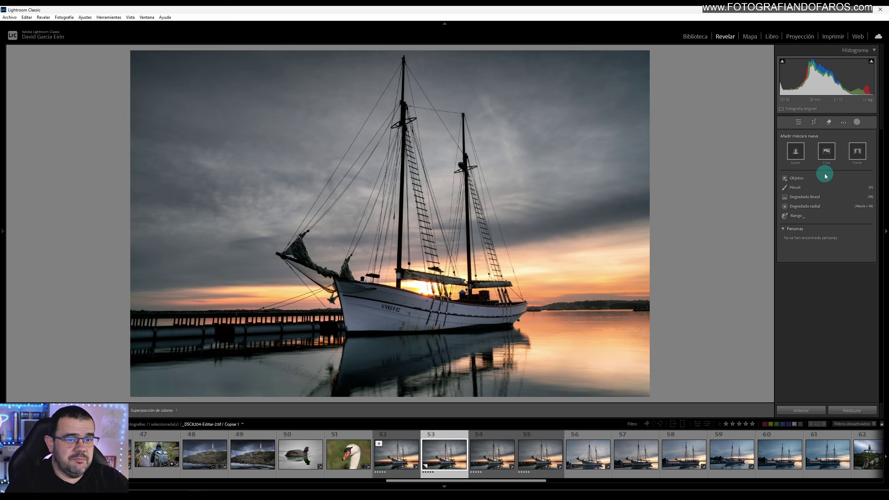
{"action": "left_click", "coordinate": [786, 206]}
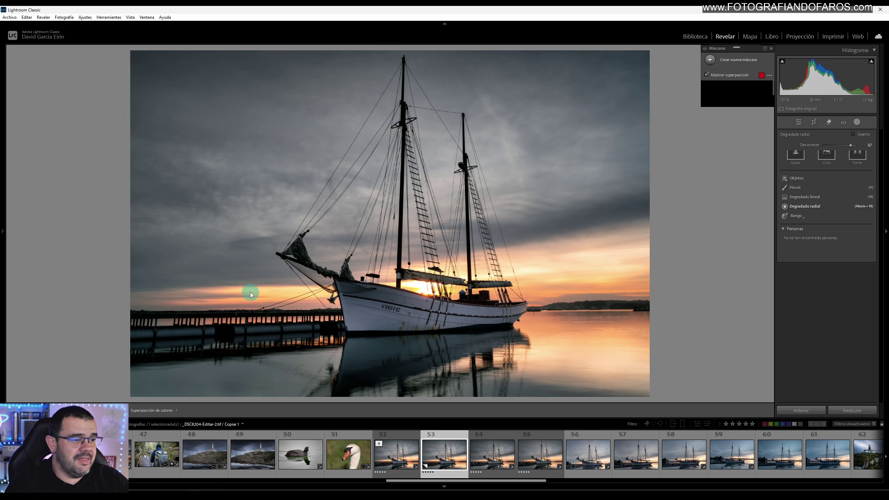
{"action": "left_click_drag", "start_coordinate": [179, 247], "coordinate": [752, 409]}
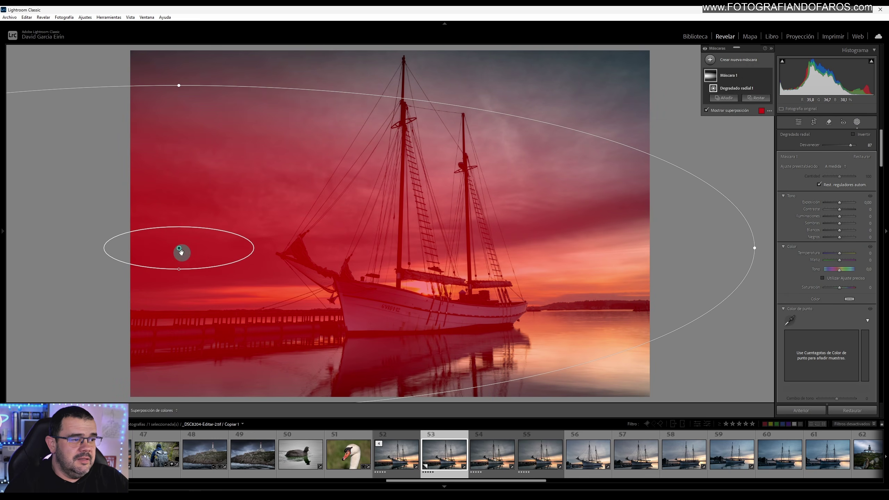
{"action": "left_click_drag", "start_coordinate": [181, 252], "coordinate": [466, 284]}
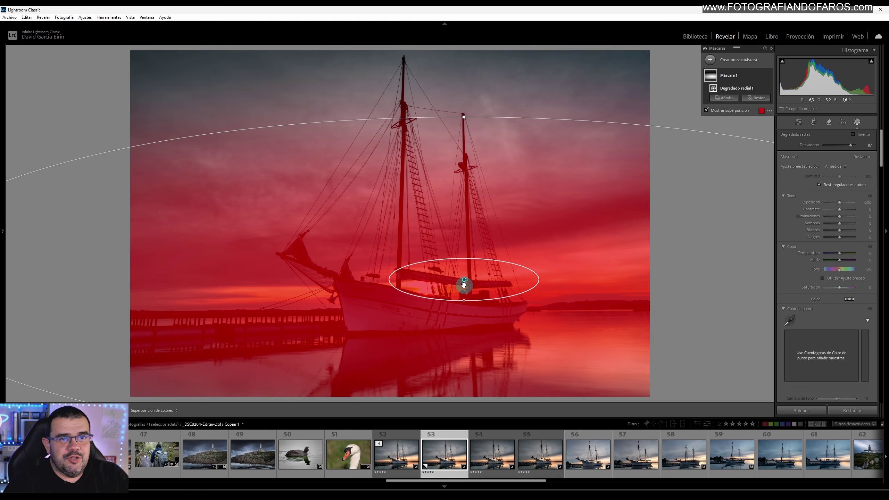
- Intersect the radial mask with a luminance range sampled from the bright sunset sky, lowering its dark falloff limit to 17, and hide the overlay
{"action": "right_click", "coordinate": [712, 80]}
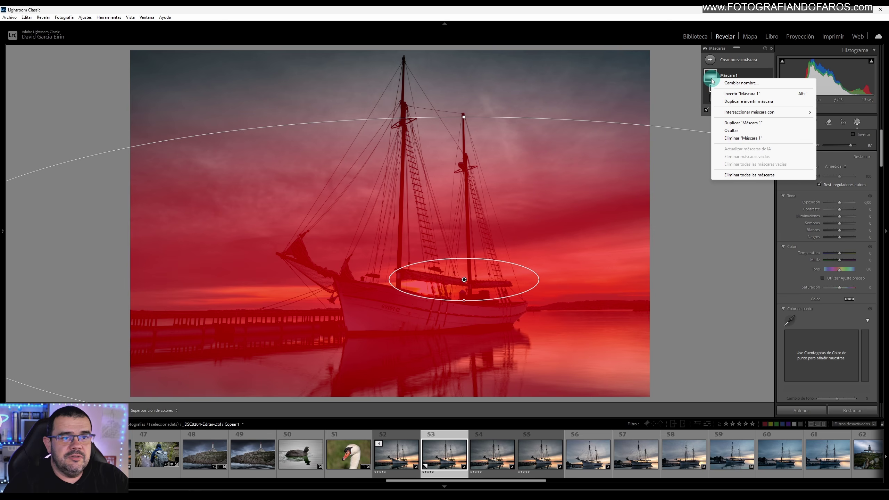
{"action": "left_click", "coordinate": [739, 112]}
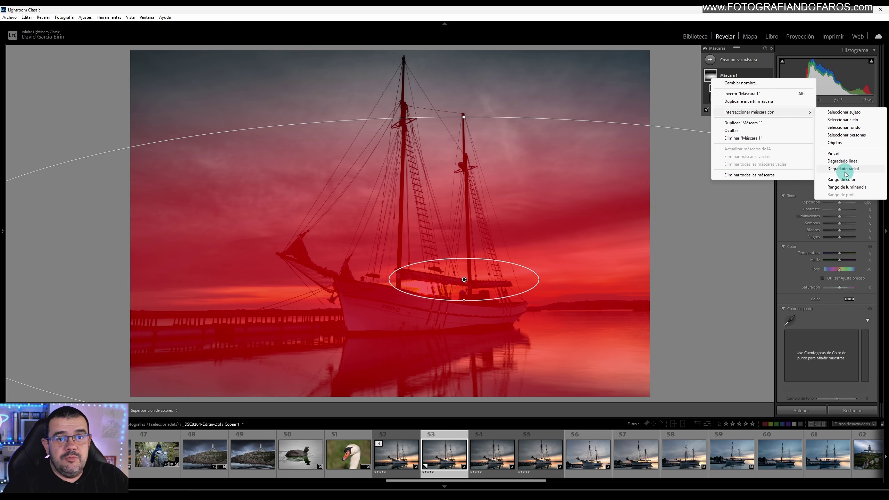
{"action": "left_click", "coordinate": [846, 187]}
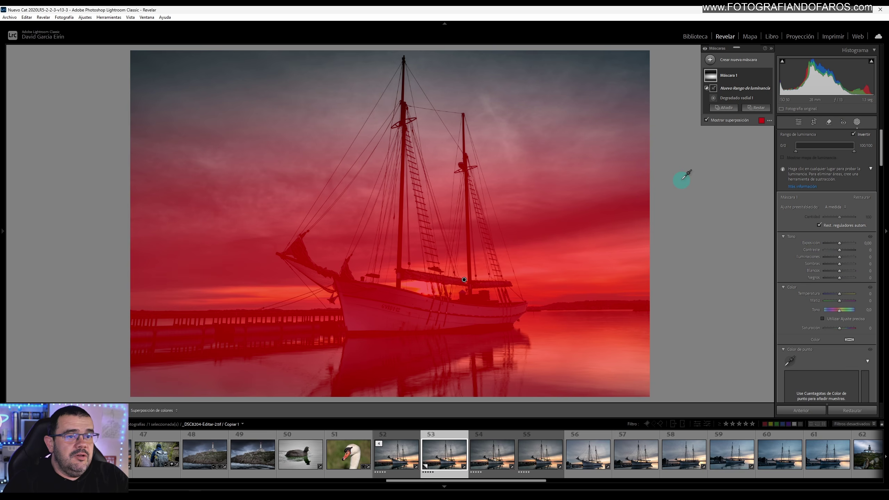
{"action": "left_click", "coordinate": [576, 267]}
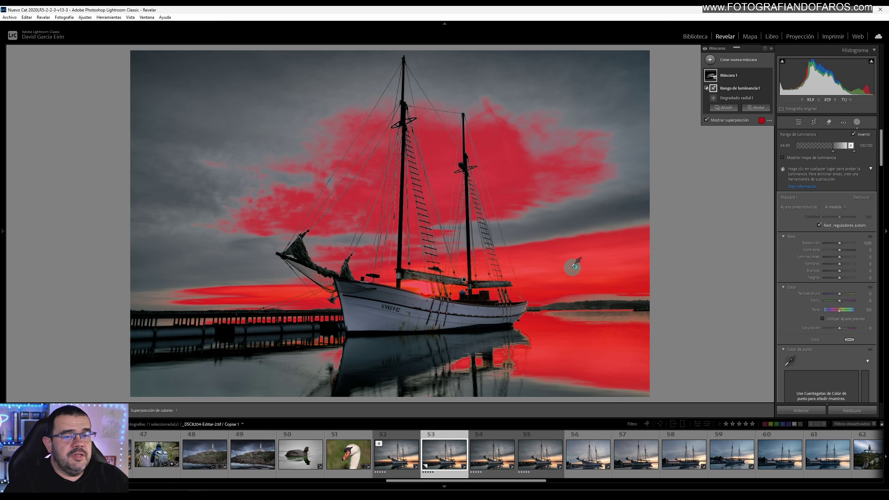
{"action": "left_click", "coordinate": [575, 267]}
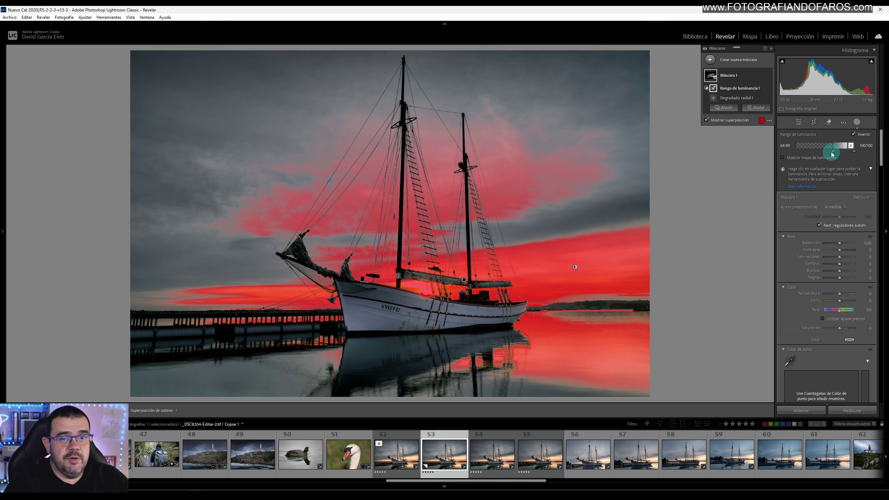
{"action": "left_click_drag", "start_coordinate": [832, 154], "coordinate": [805, 154]}
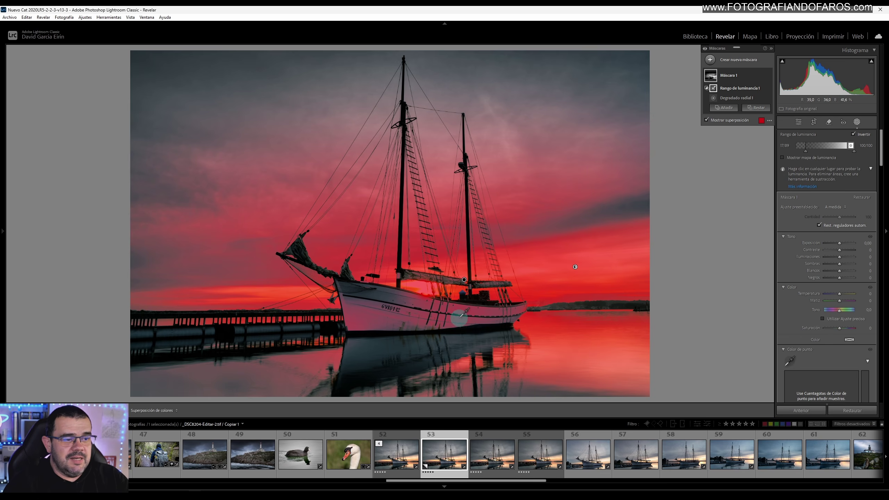
{"action": "left_click", "coordinate": [707, 120]}
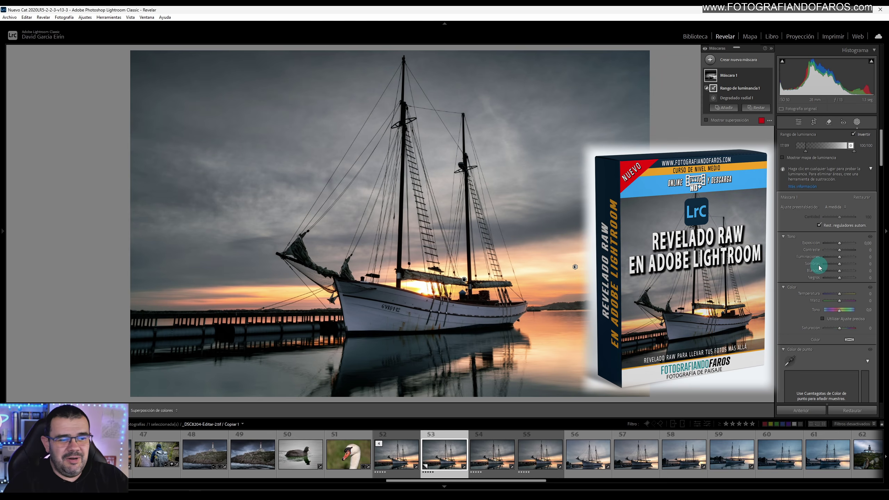
- Subtract the boat's hull from the sunset mask with an object selection and show the mask overlay
{"action": "left_click", "coordinate": [757, 108]}
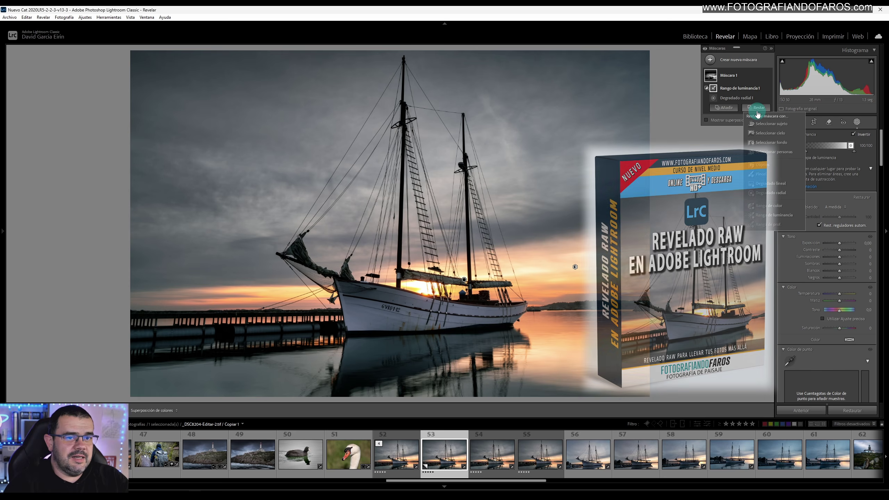
{"action": "left_click", "coordinate": [751, 163]}
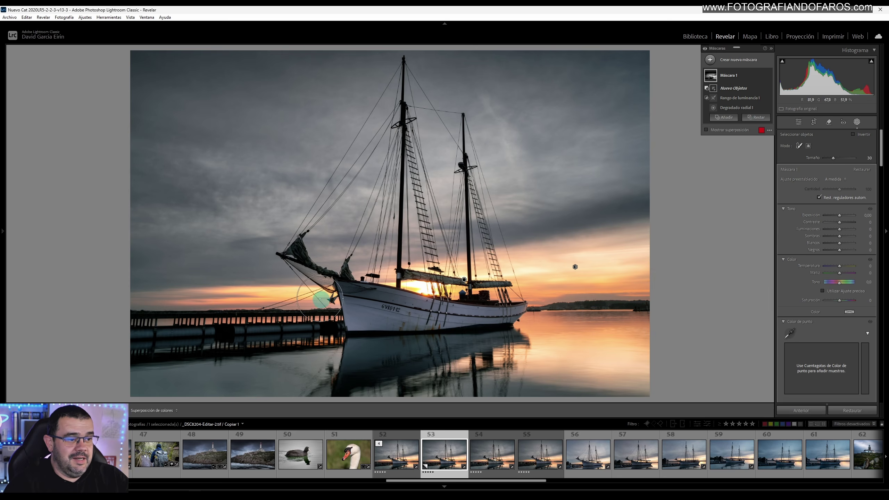
{"action": "mouse_move", "coordinate": [331, 282]}
{"action": "left_mouse_down"}
{"action": "mouse_move", "coordinate": [516, 307]}
{"action": "mouse_move", "coordinate": [489, 318]}
{"action": "mouse_move", "coordinate": [354, 315]}
{"action": "left_mouse_up"}
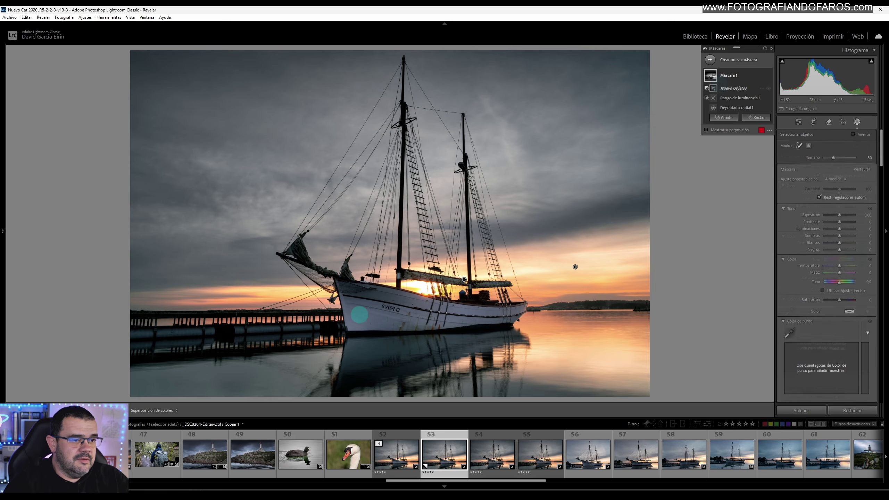
{"action": "left_click", "coordinate": [713, 89]}
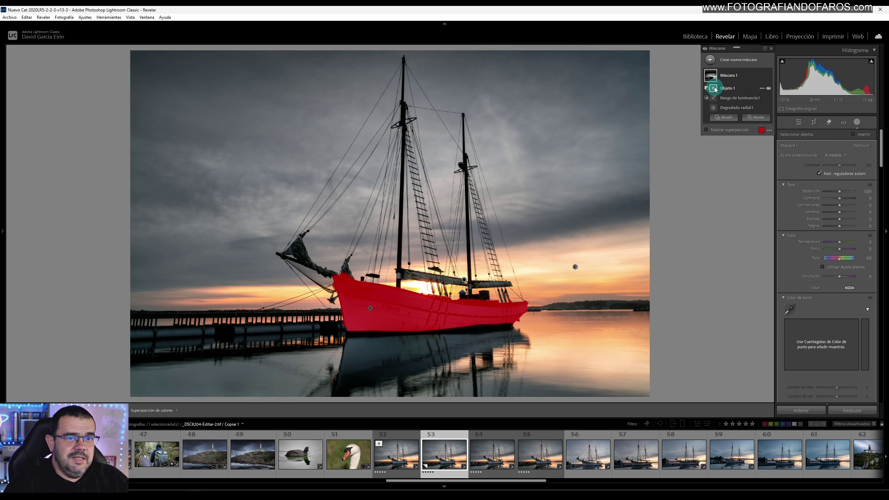
{"action": "left_click", "coordinate": [707, 130]}
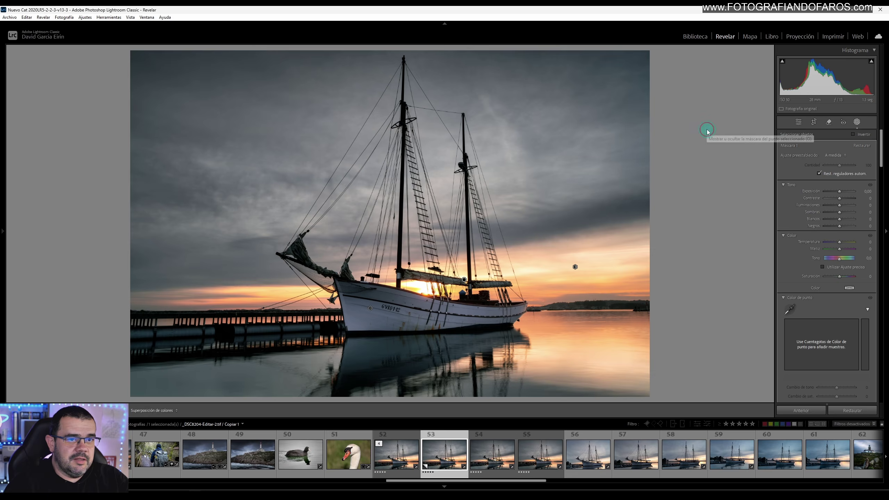
- Warm the sunset mask by setting its temperature to 38 and tint to 14
{"action": "left_click", "coordinate": [839, 241]}
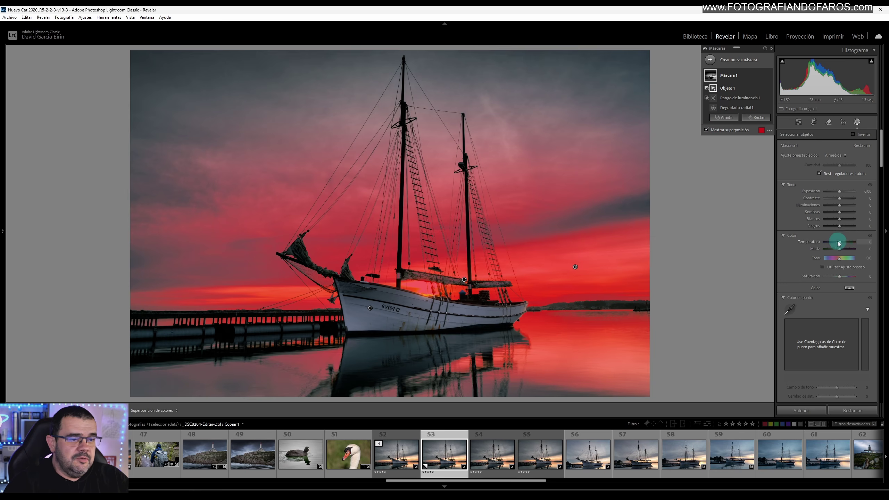
{"action": "left_click_drag", "start_coordinate": [839, 244], "coordinate": [837, 244]}
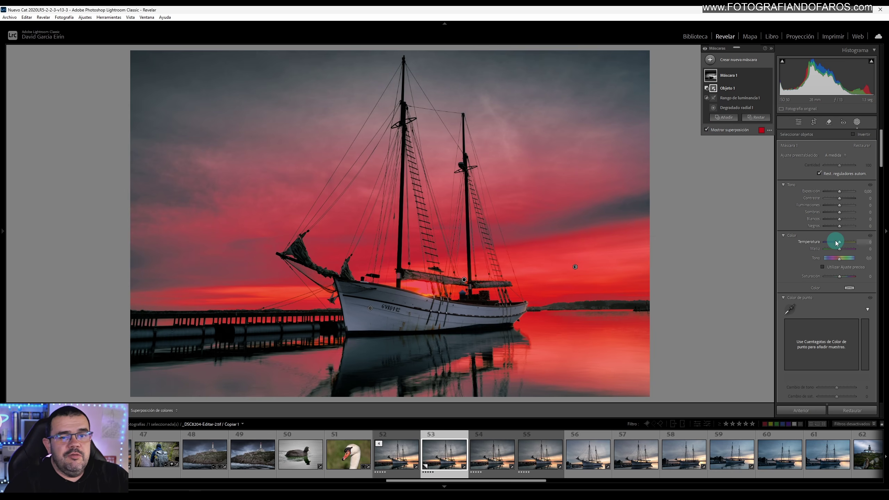
{"action": "mouse_move", "coordinate": [836, 243]}
{"action": "left_mouse_down"}
{"action": "mouse_move", "coordinate": [846, 244]}
{"action": "mouse_move", "coordinate": [835, 250]}
{"action": "mouse_move", "coordinate": [842, 256]}
{"action": "left_mouse_up"}
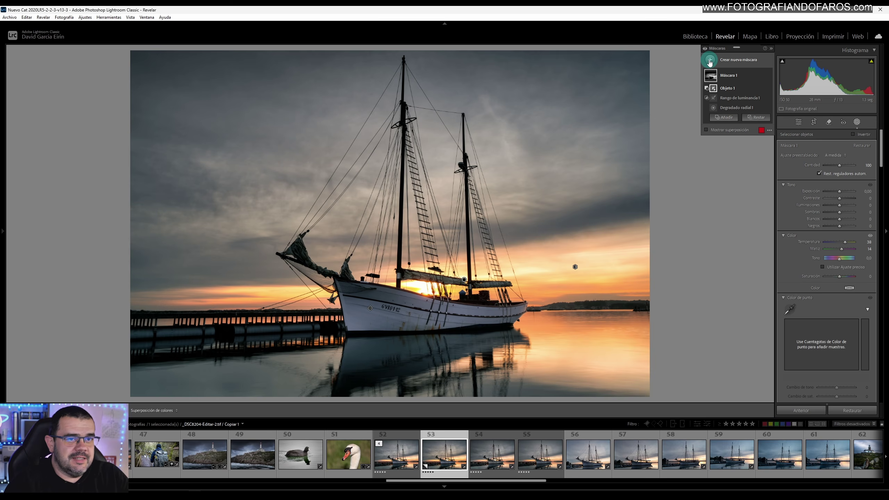
- Create a second mask from a linear gradient starting in the upper-left sky, and add another linear gradient rising from the lower-left water
{"action": "left_click", "coordinate": [710, 62]}
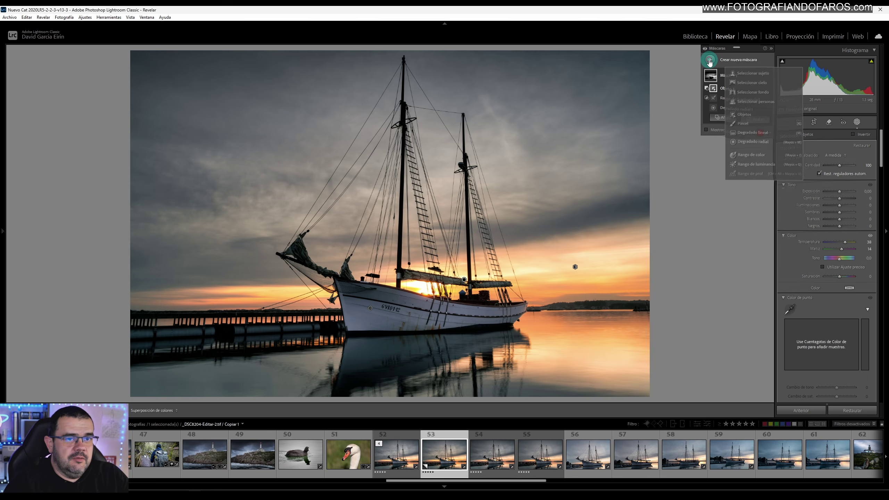
{"action": "left_click", "coordinate": [748, 133]}
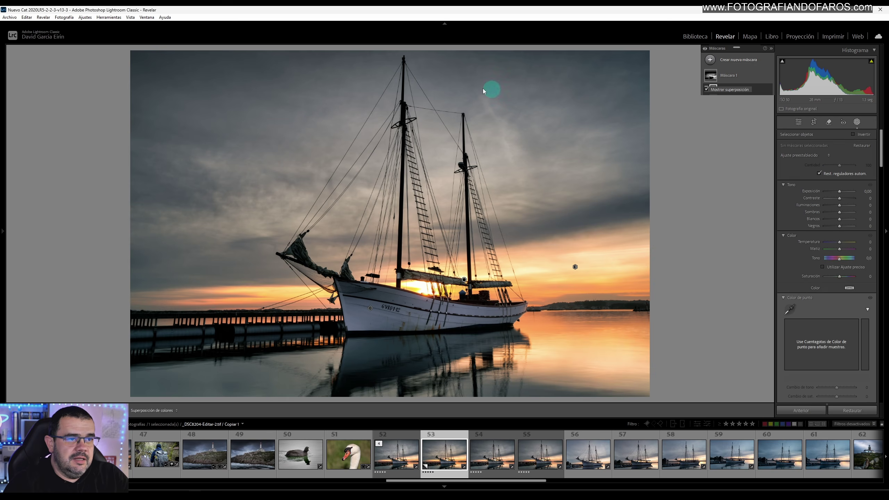
{"action": "left_click_drag", "start_coordinate": [251, 64], "coordinate": [285, 266]}
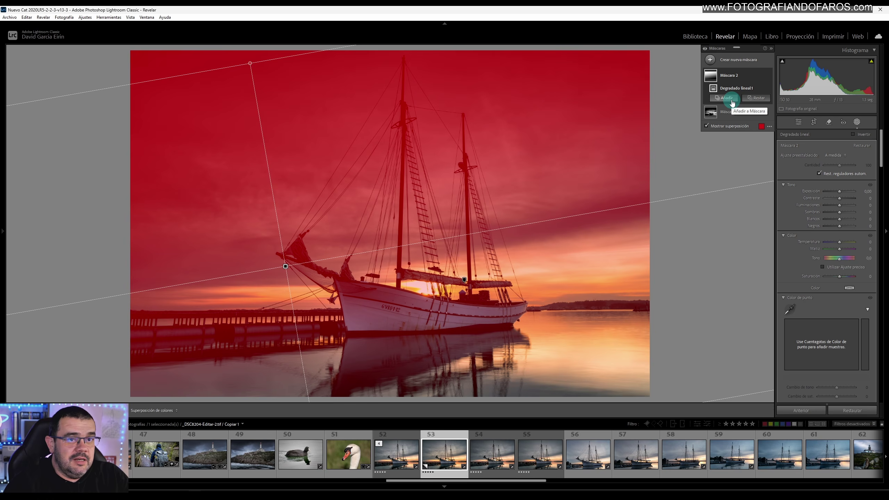
{"action": "left_click", "coordinate": [732, 102]}
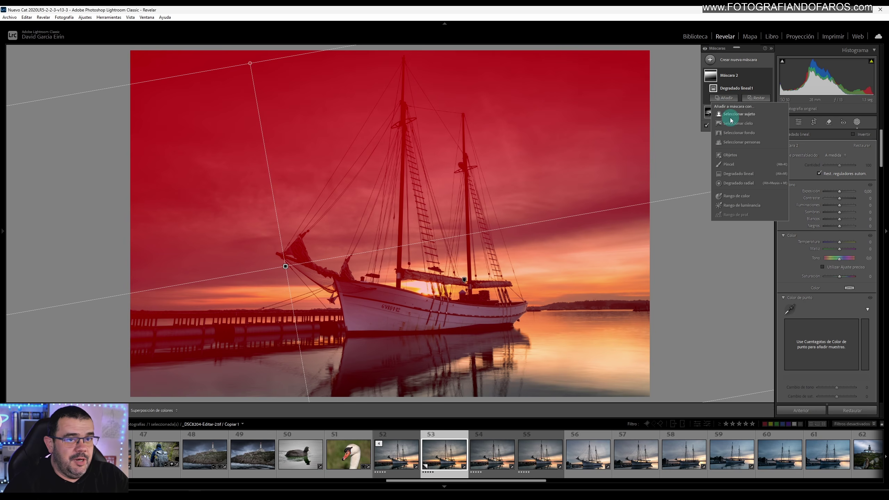
{"action": "left_click", "coordinate": [371, 310]}
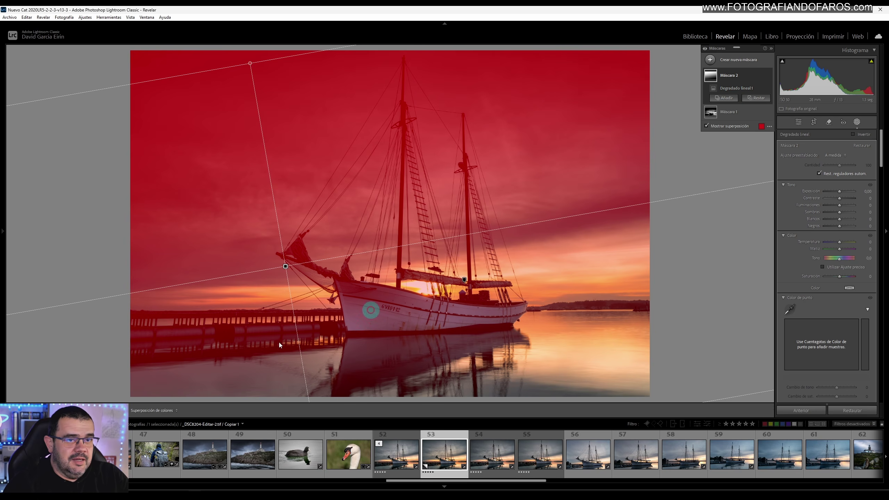
{"action": "left_click_drag", "start_coordinate": [249, 381], "coordinate": [311, 158]}
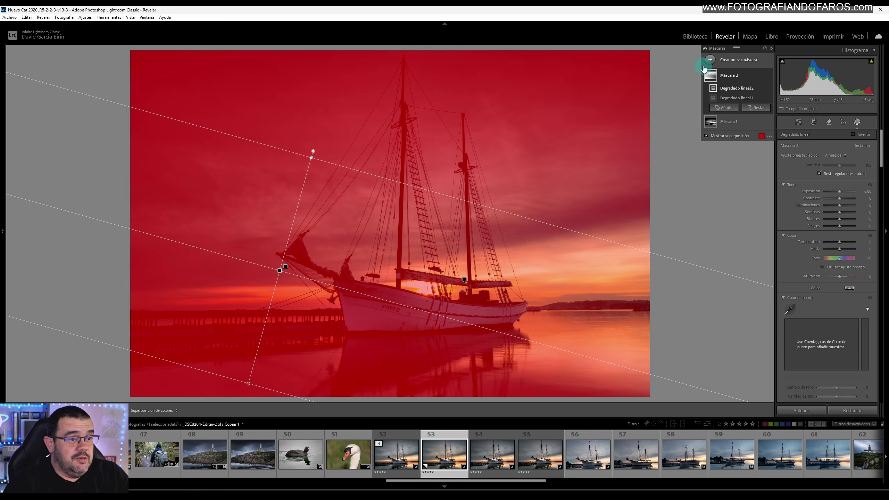
- Subtract the boat's hull from the two-gradient mask using an object selection
{"action": "left_click", "coordinate": [751, 109]}
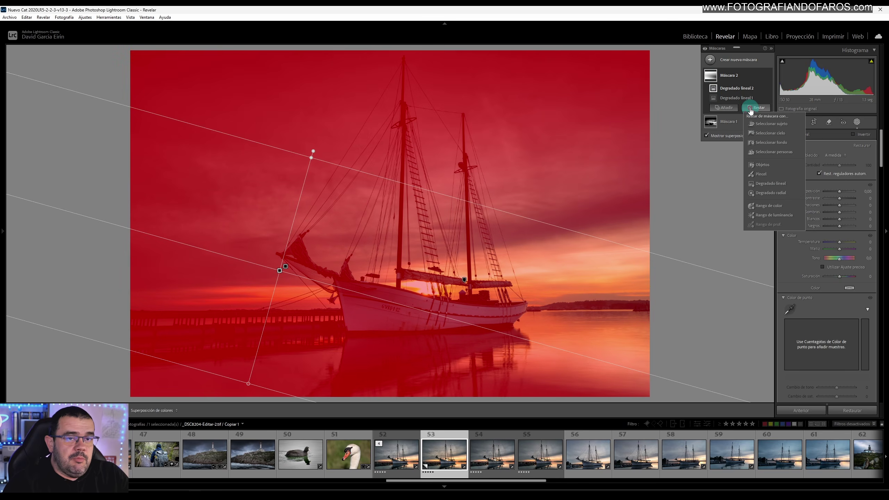
{"action": "left_click", "coordinate": [762, 164]}
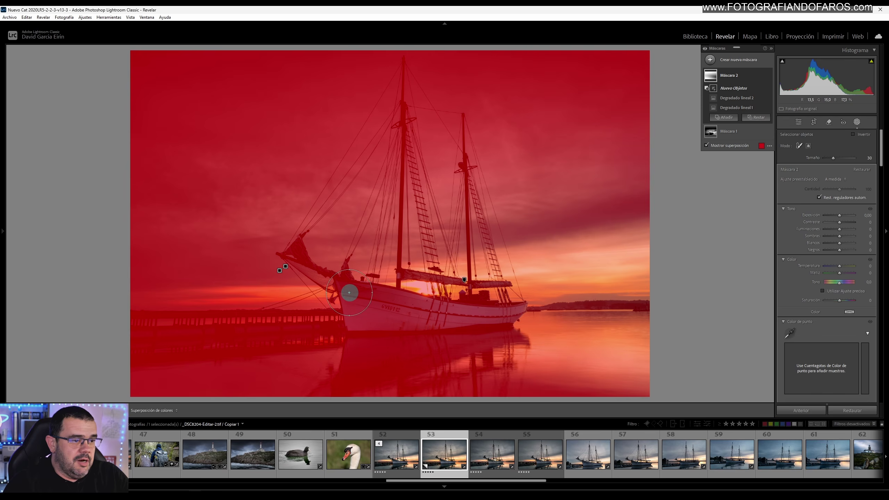
{"action": "mouse_move", "coordinate": [345, 291]}
{"action": "left_mouse_down"}
{"action": "mouse_move", "coordinate": [405, 301]}
{"action": "mouse_move", "coordinate": [520, 304]}
{"action": "mouse_move", "coordinate": [355, 313]}
{"action": "mouse_move", "coordinate": [353, 322]}
{"action": "mouse_move", "coordinate": [415, 311]}
{"action": "left_mouse_up"}
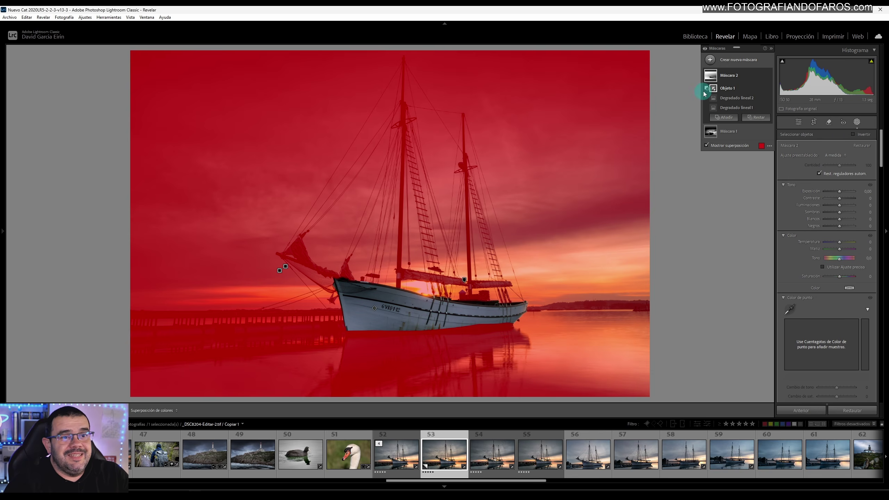
- Intersect the second mask with a luminance range sampled from the dark pier, extending its bright falloff limit to 100
{"action": "right_click", "coordinate": [716, 77]}
{"action": "mouse_move", "coordinate": [735, 109]}
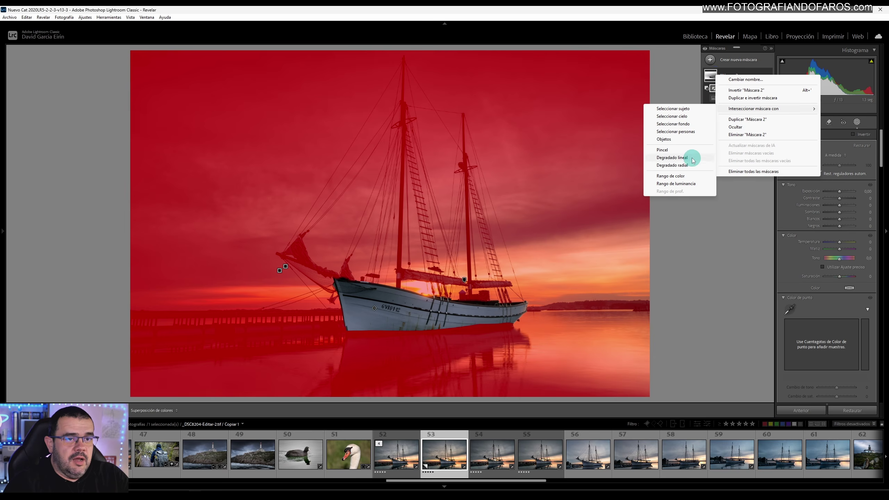
{"action": "left_click", "coordinate": [686, 184]}
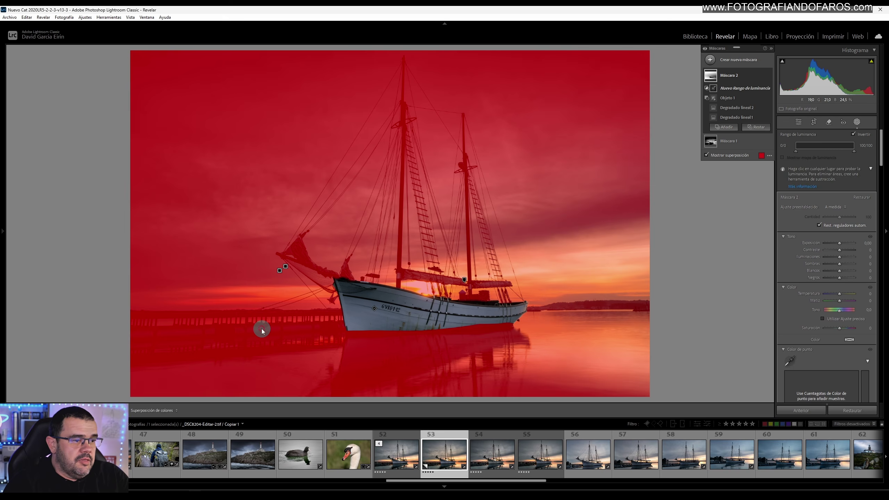
{"action": "left_click", "coordinate": [262, 329]}
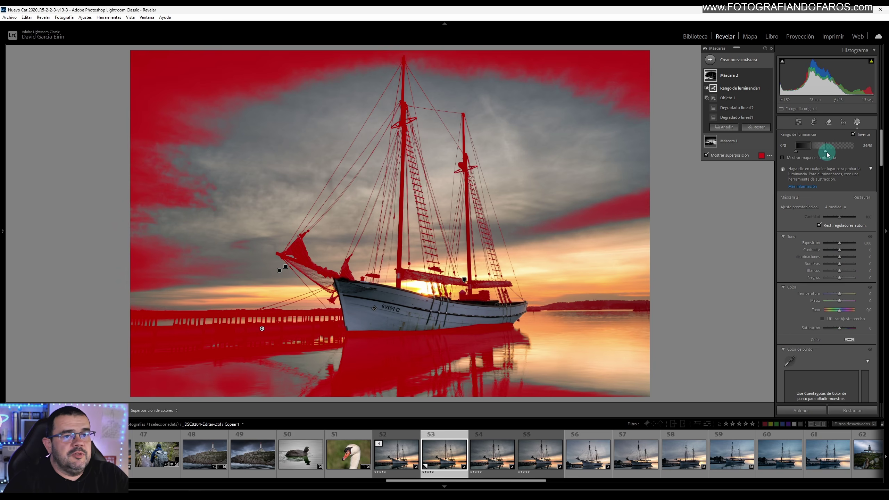
{"action": "left_click_drag", "start_coordinate": [827, 156], "coordinate": [867, 150]}
- Cool the second mask by setting its temperature to -14 and tint to -18
{"action": "left_click_drag", "start_coordinate": [840, 294], "coordinate": [835, 297]}
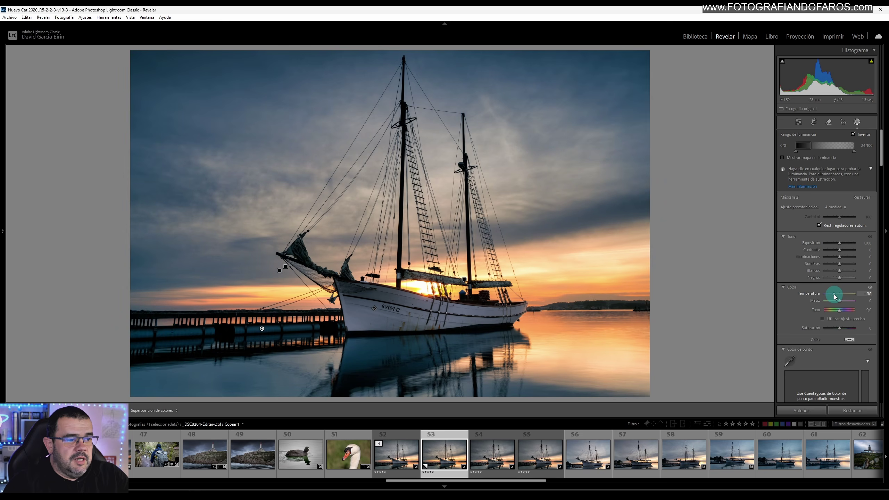
{"action": "left_click_drag", "start_coordinate": [835, 295], "coordinate": [836, 305]}
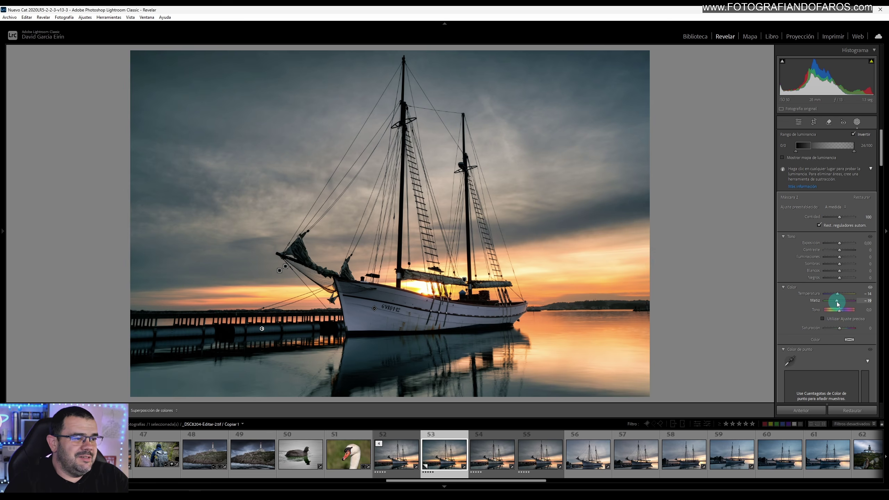
{"action": "left_click_drag", "start_coordinate": [836, 301], "coordinate": [836, 302]}
- Toggle all masks off and on to compare the photo before and after the local color adjustments
{"action": "left_click", "coordinate": [704, 52]}
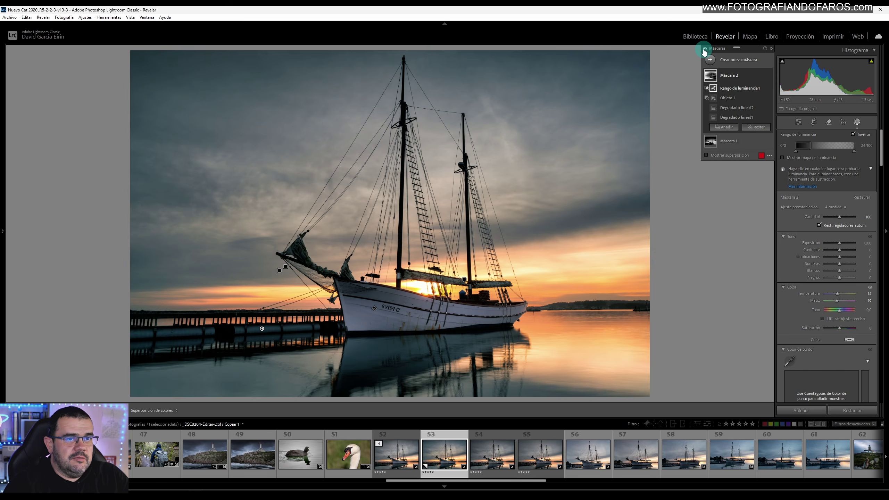
{"action": "left_click", "coordinate": [704, 51]}
{"action": "left_click", "coordinate": [704, 51]}
{"action": "left_click", "coordinate": [704, 51]}
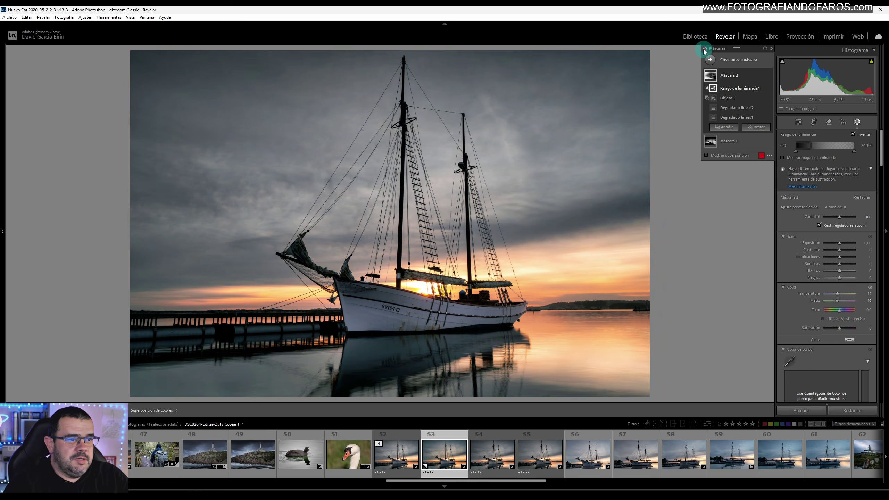
- Compare the sailboat photo with and without its masks again, leaving the masks switched on
{"action": "left_click", "coordinate": [704, 51]}
{"action": "left_click", "coordinate": [704, 52]}
{"action": "left_click", "coordinate": [704, 52]}
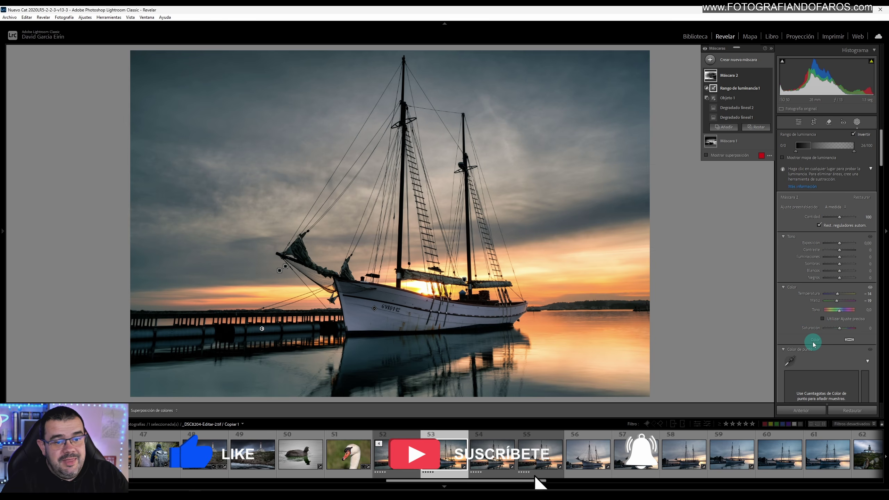
- Sample a bluish tone as point color in the second mask and set its hue shift to -15, saturation shift to 25 and luminance shift to -21
{"action": "left_click", "coordinate": [793, 362]}
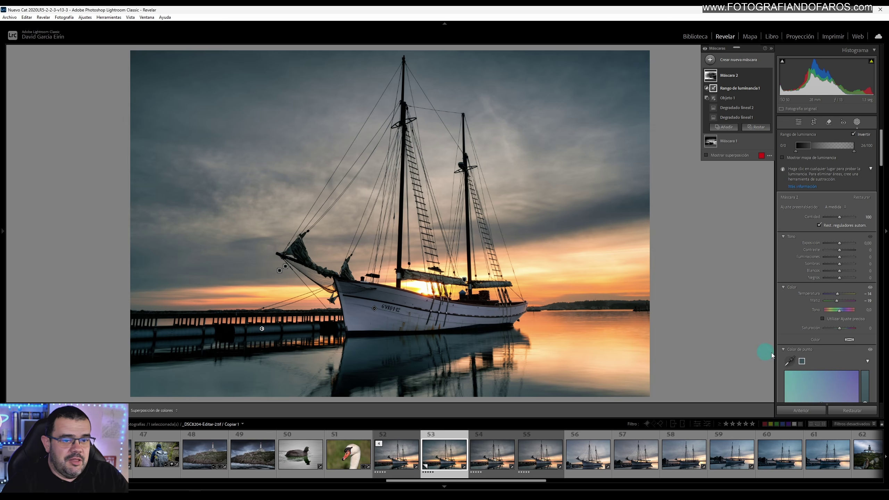
{"action": "scroll", "coordinate": [804, 358], "scroll_direction": "down", "scroll_amount": 5}
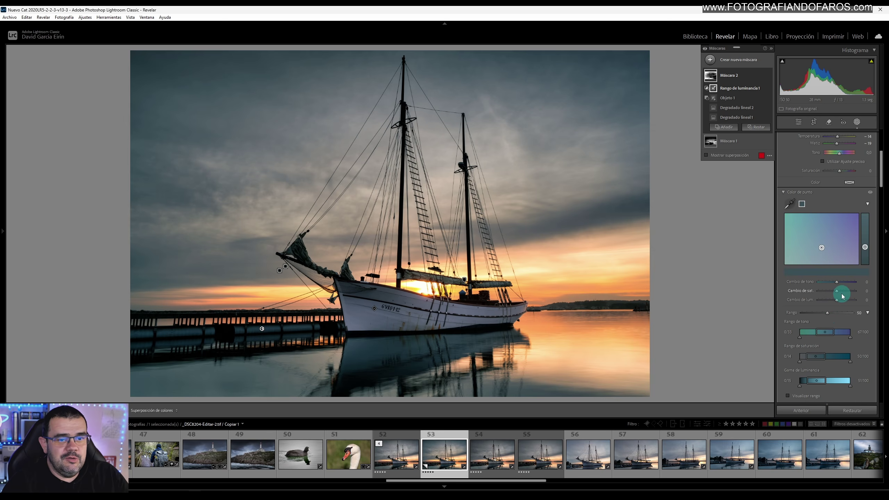
{"action": "mouse_move", "coordinate": [837, 297]}
{"action": "left_mouse_down"}
{"action": "mouse_move", "coordinate": [830, 294]}
{"action": "mouse_move", "coordinate": [847, 295]}
{"action": "mouse_move", "coordinate": [835, 284]}
{"action": "left_mouse_up"}
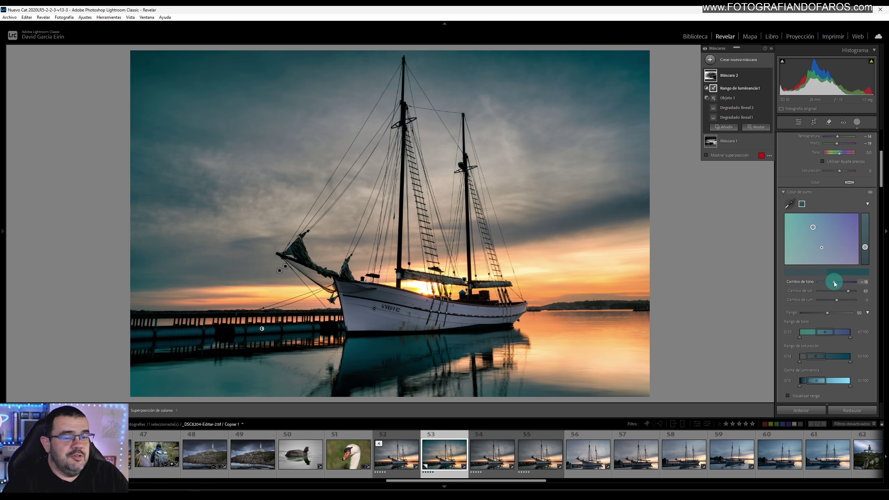
{"action": "left_click_drag", "start_coordinate": [848, 291], "coordinate": [833, 302]}
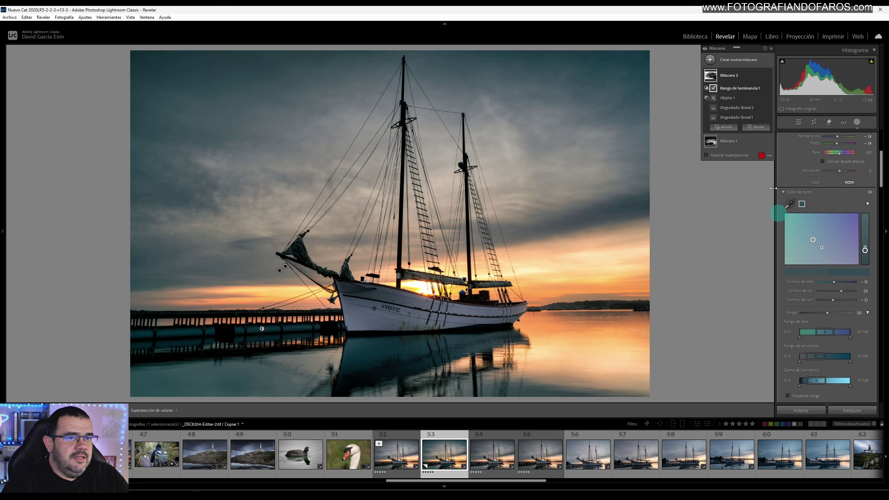
- Toggle all masks repeatedly to compare the sailboat photo before and after the point color adjustment
{"action": "left_click", "coordinate": [706, 51]}
{"action": "left_click", "coordinate": [705, 51]}
{"action": "left_click", "coordinate": [706, 50]}
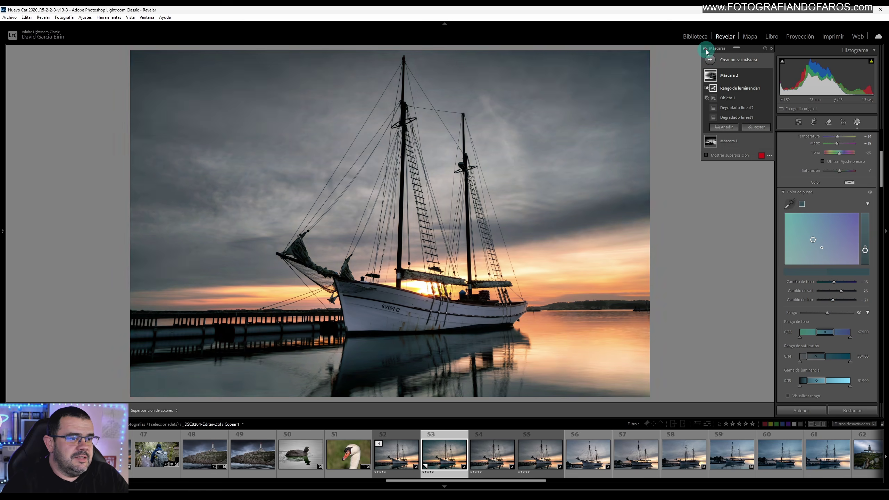
{"action": "left_click", "coordinate": [705, 50]}
{"action": "left_click", "coordinate": [705, 50]}
{"action": "left_click", "coordinate": [706, 50]}
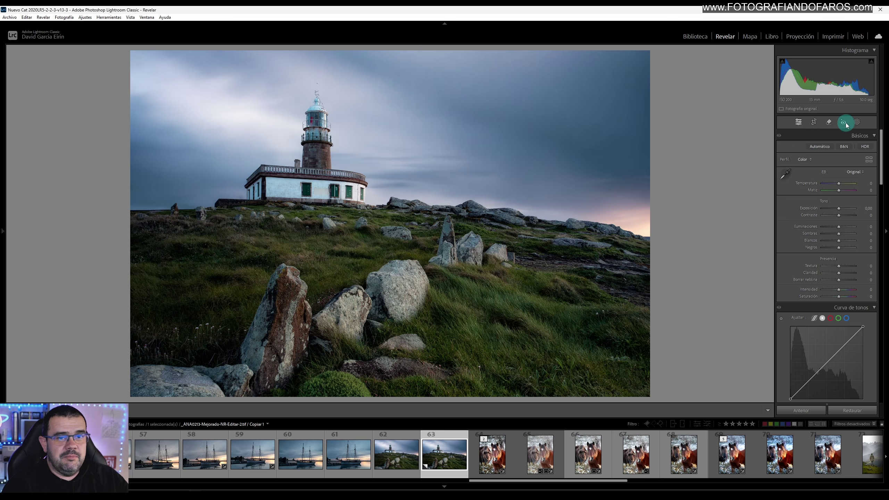
- Create a large radial gradient mask on the lighthouse photo, centre it near the upright rocks right of the lighthouse and rotate it slightly
{"action": "left_click", "coordinate": [857, 122]}
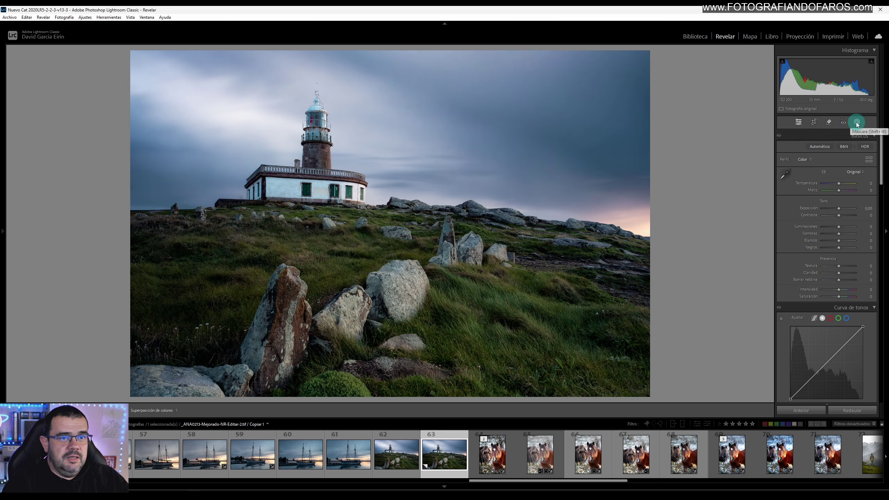
{"action": "left_click", "coordinate": [805, 206]}
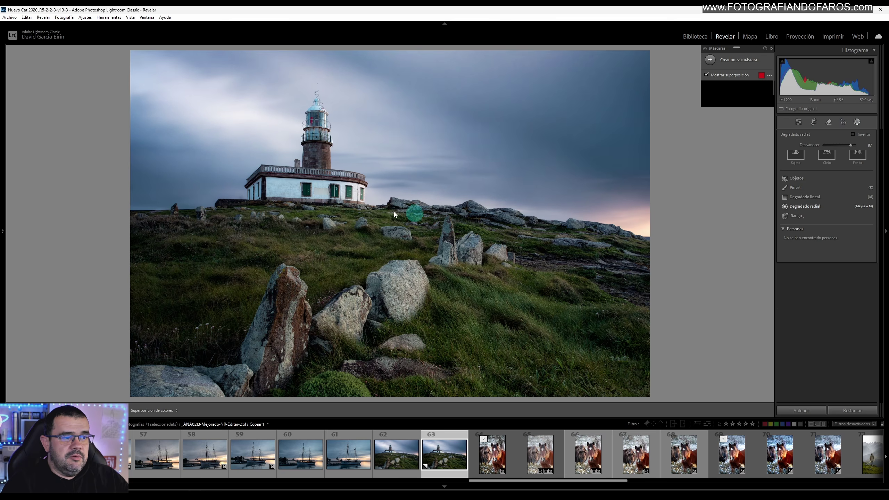
{"action": "left_click_drag", "start_coordinate": [317, 194], "coordinate": [701, 419]}
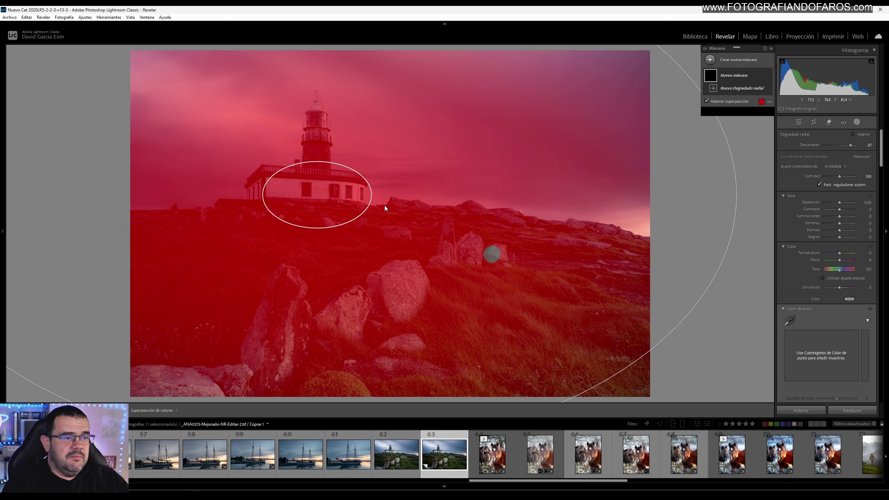
{"action": "left_click_drag", "start_coordinate": [309, 185], "coordinate": [446, 239]}
{"action": "left_click", "coordinate": [85, 52]}
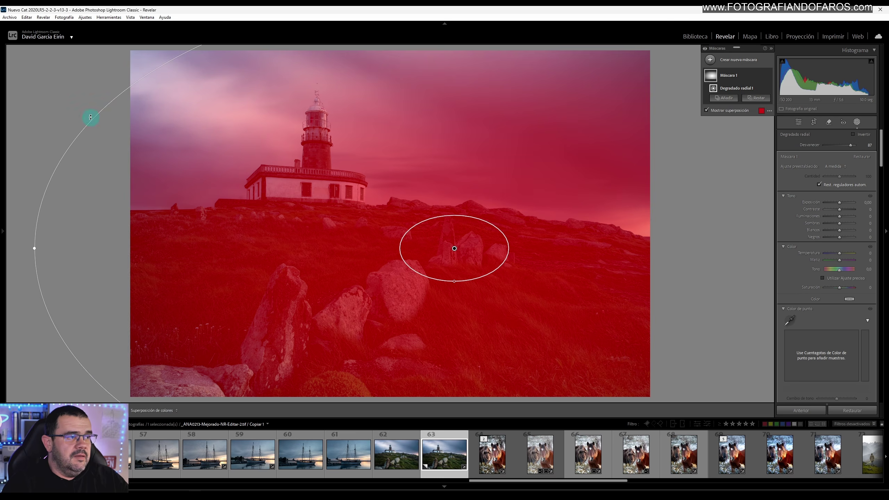
{"action": "left_click_drag", "start_coordinate": [90, 117], "coordinate": [81, 57]}
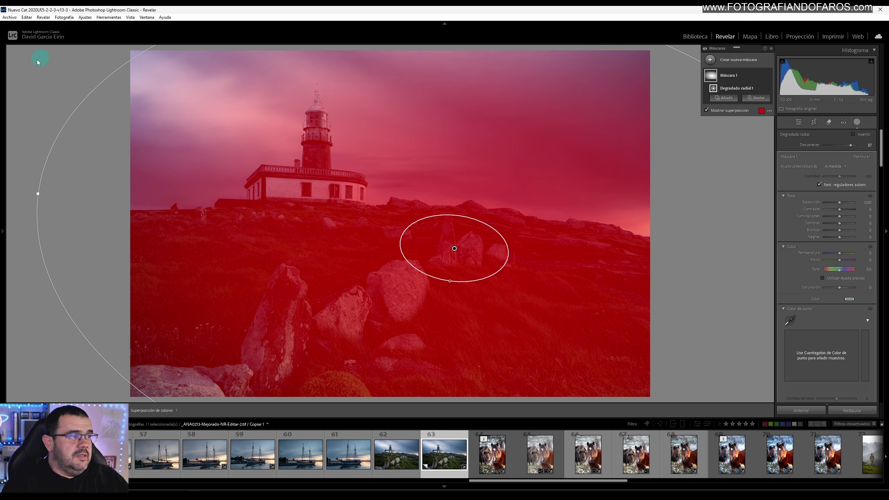
- Move the radial gradient's centre near the photo's right edge and widen its ellipse beyond the upper-left corner
{"action": "mouse_move", "coordinate": [1, 65]}
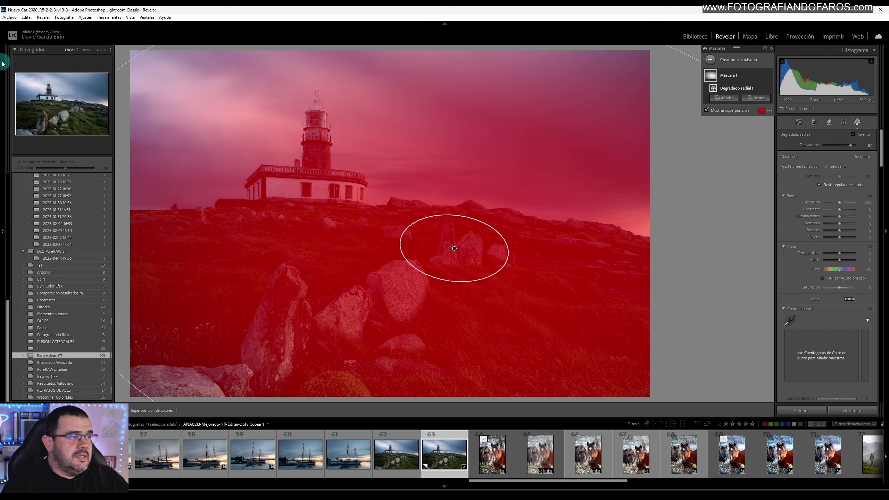
{"action": "left_click", "coordinate": [98, 52]}
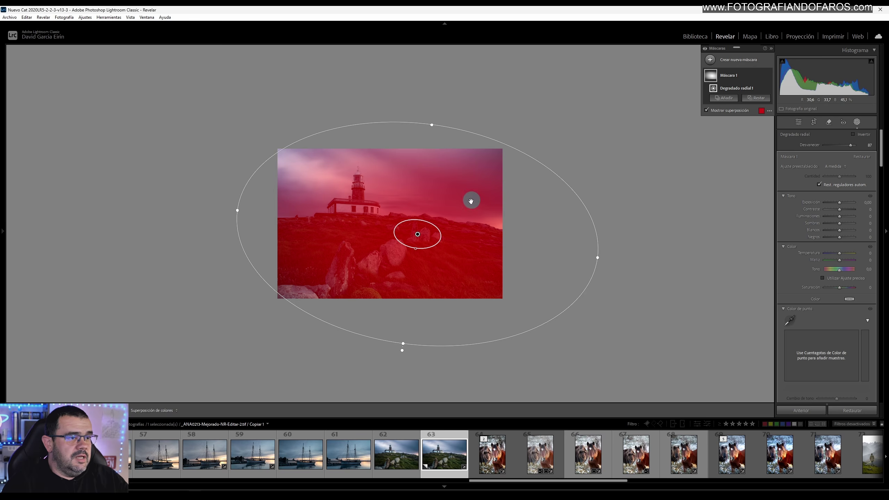
{"action": "left_click_drag", "start_coordinate": [418, 234], "coordinate": [478, 251]}
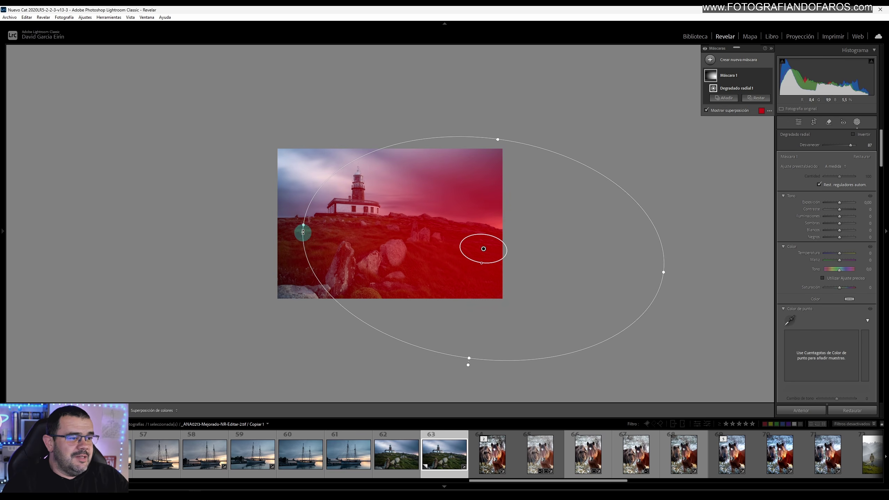
{"action": "left_click_drag", "start_coordinate": [304, 224], "coordinate": [224, 172]}
{"action": "key", "text": "F7"}
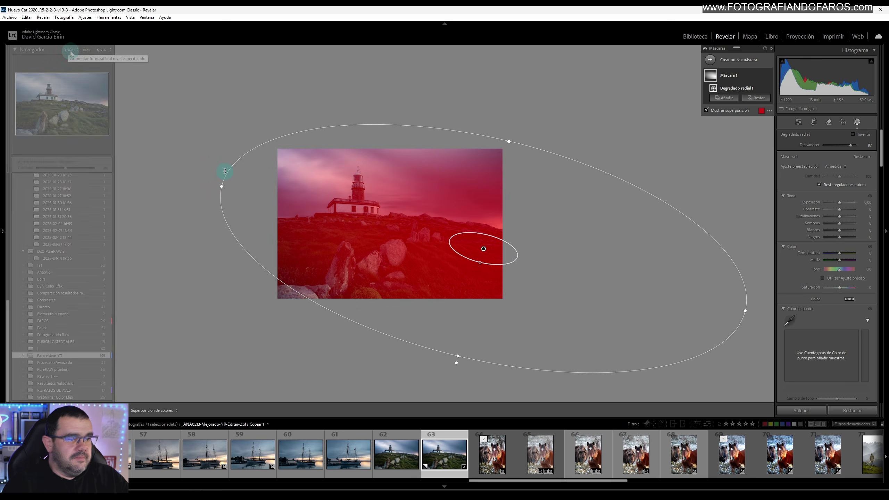
{"action": "left_click", "coordinate": [69, 51]}
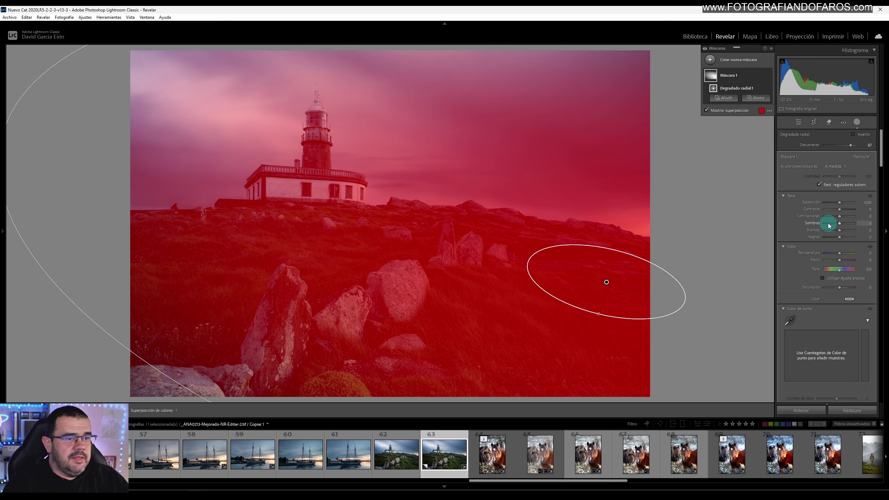
- Intersect the mask with a luminance range sampled from the lighthouse building's white wall, extending its dark falloff limit to 30
{"action": "left_click", "coordinate": [713, 76]}
{"action": "right_click", "coordinate": [715, 77]}
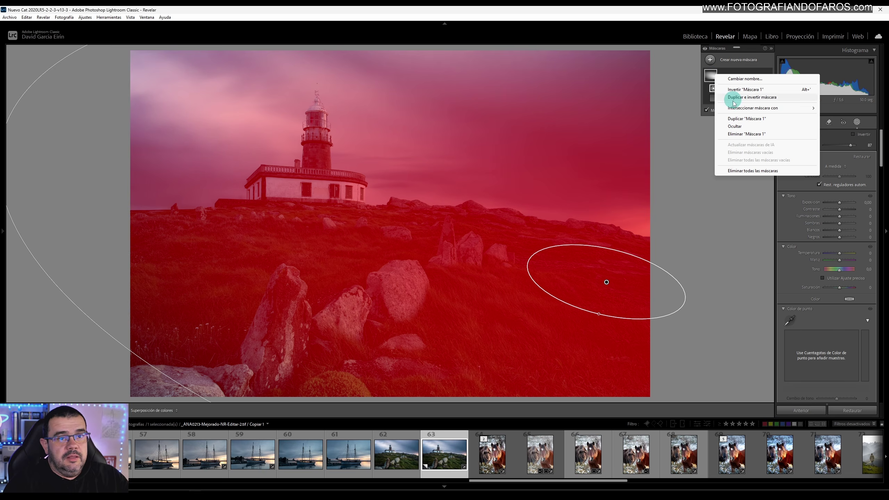
{"action": "mouse_move", "coordinate": [741, 113]}
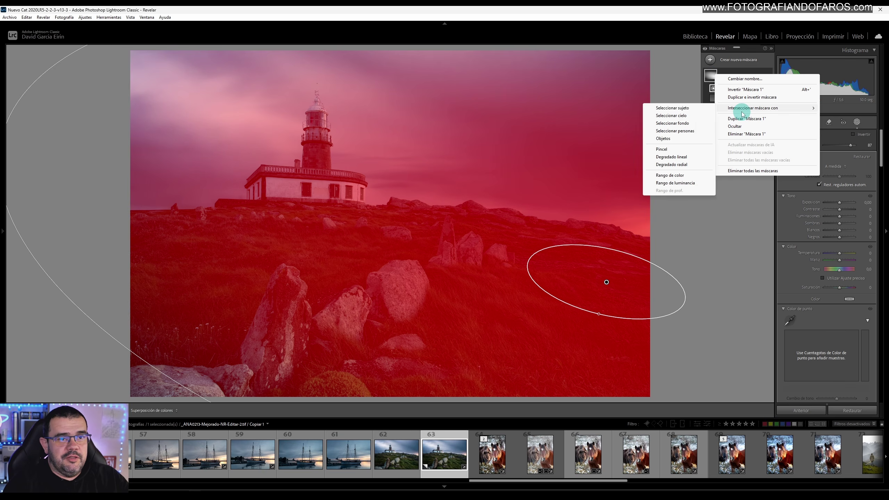
{"action": "left_click", "coordinate": [688, 183]}
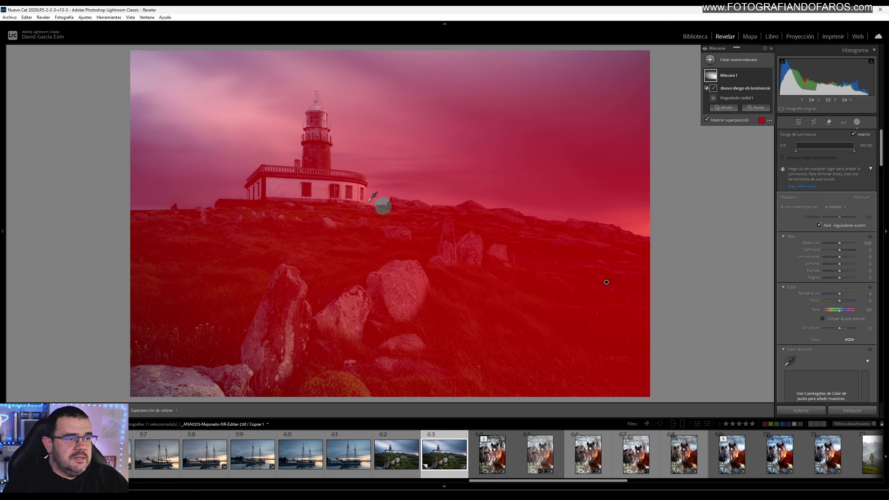
{"action": "left_click", "coordinate": [343, 186]}
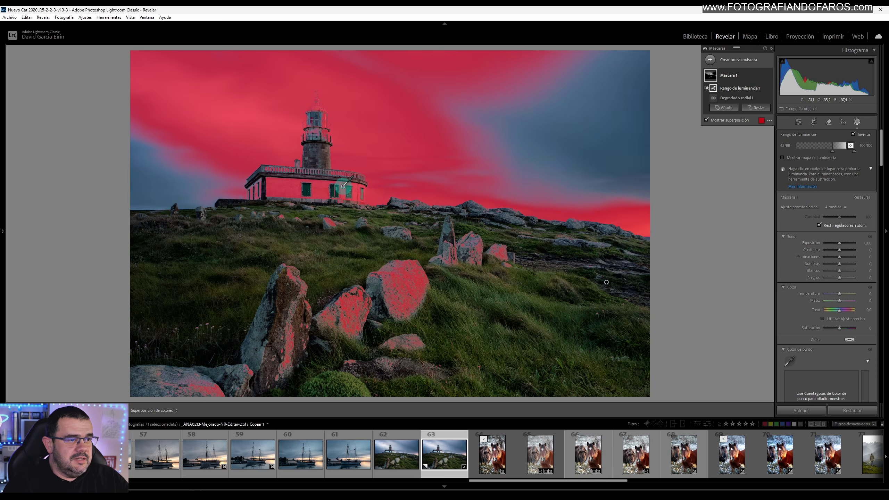
{"action": "left_click_drag", "start_coordinate": [833, 152], "coordinate": [816, 158]}
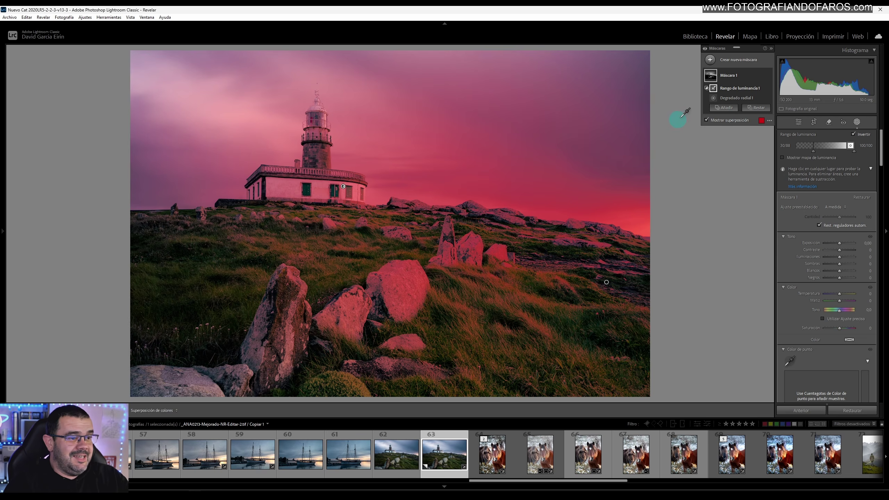
- Add a second radial gradient over the lower-left foreground rocks to the mask, and place the luminance range above it in the component order
{"action": "left_click", "coordinate": [729, 110]}
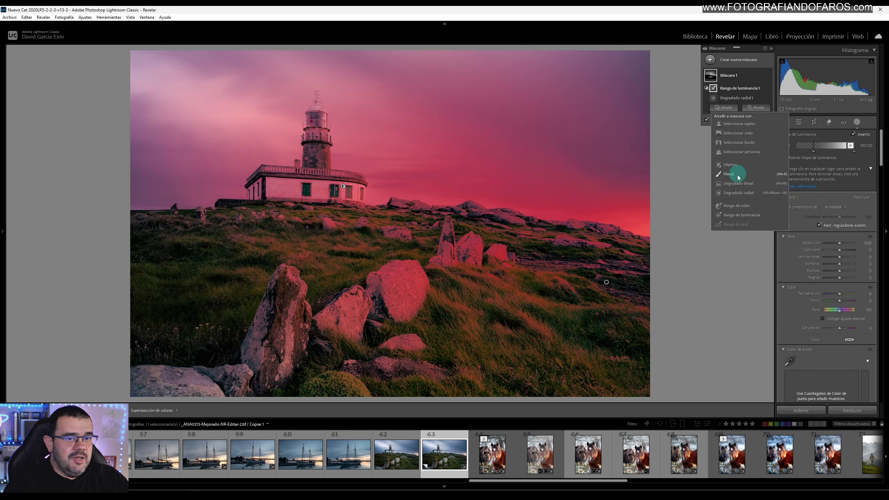
{"action": "left_click", "coordinate": [736, 193]}
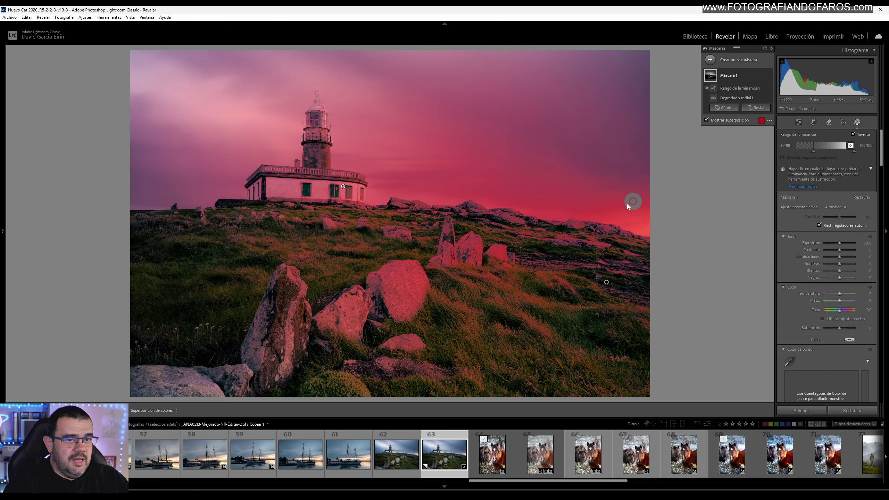
{"action": "left_click_drag", "start_coordinate": [70, 365], "coordinate": [369, 487]}
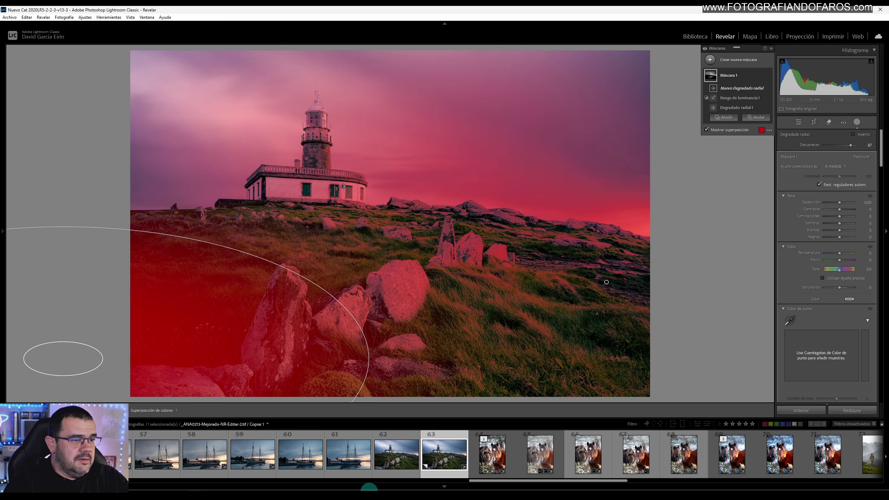
{"action": "left_click_drag", "start_coordinate": [727, 98], "coordinate": [716, 89]}
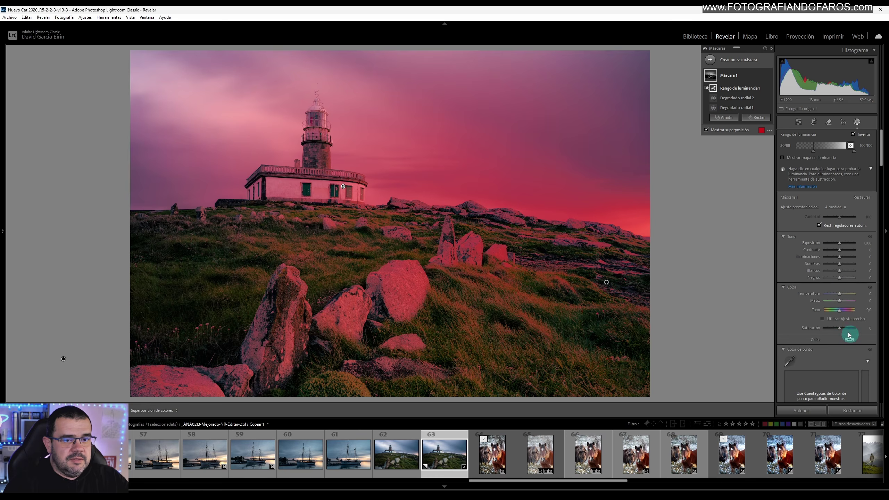
- Tint the mask with an orange color of hue 24 and saturation 56%
{"action": "left_click_drag", "start_coordinate": [840, 296], "coordinate": [849, 297]}
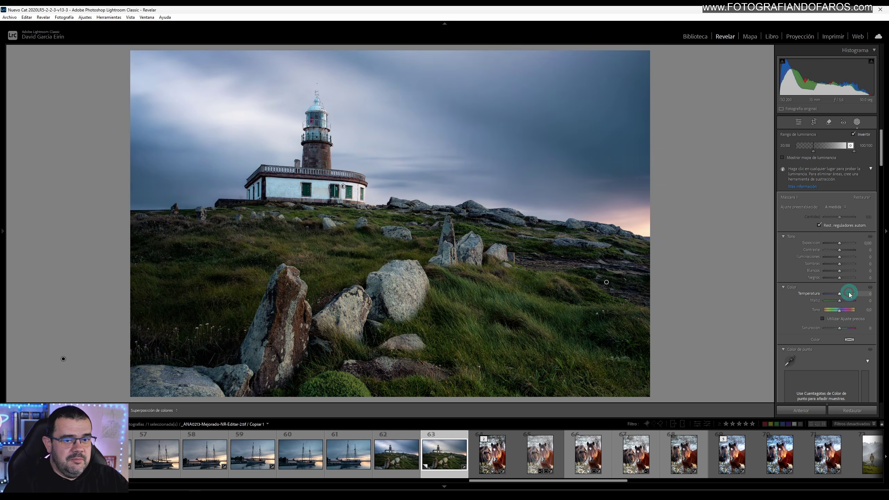
{"action": "double_click", "coordinate": [849, 294]}
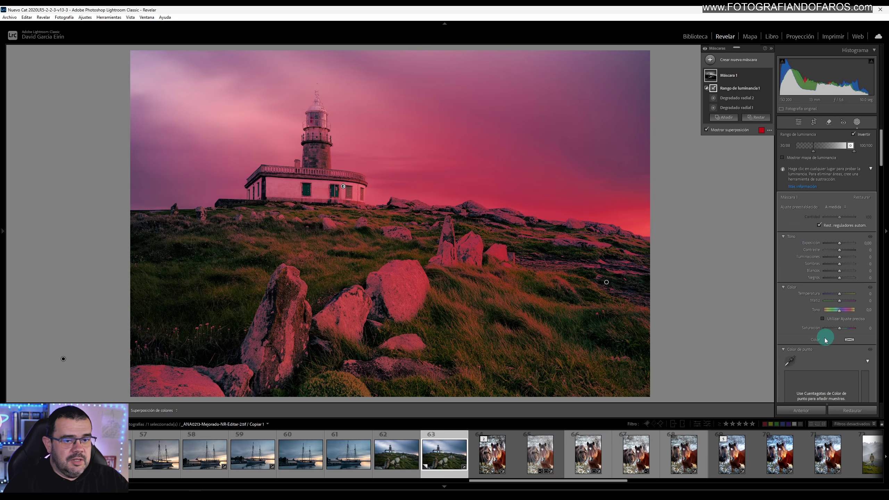
{"action": "left_click", "coordinate": [849, 340]}
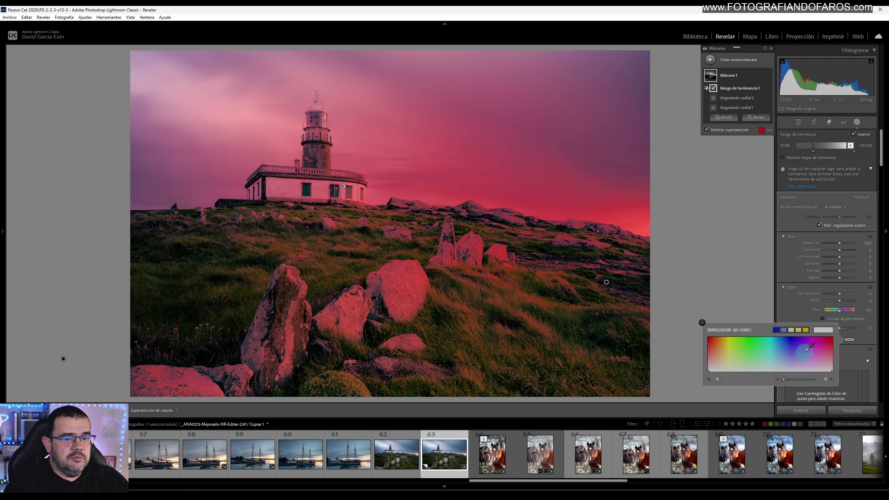
{"action": "left_click", "coordinate": [724, 348]}
{"action": "left_click", "coordinate": [723, 349]}
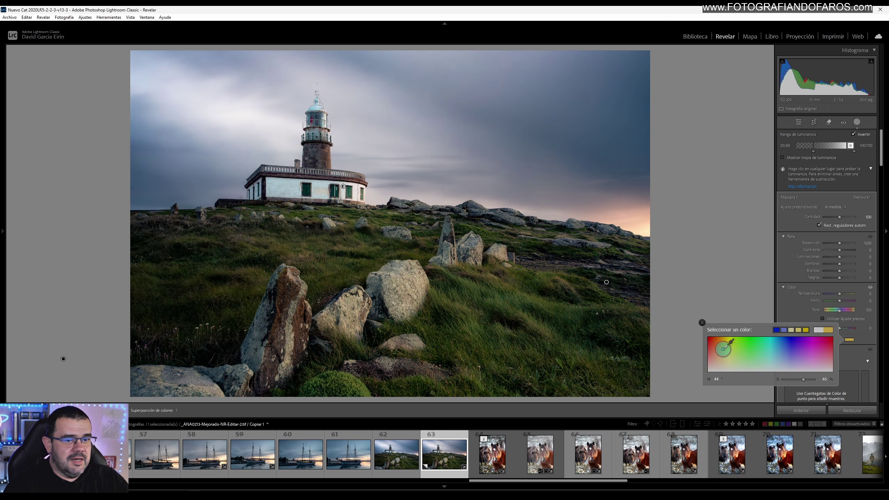
{"action": "left_click_drag", "start_coordinate": [720, 349], "coordinate": [716, 350]}
{"action": "left_click", "coordinate": [813, 382]}
{"action": "mouse_move", "coordinate": [804, 382]}
{"action": "left_mouse_down"}
{"action": "mouse_move", "coordinate": [794, 381]}
{"action": "mouse_move", "coordinate": [807, 383]}
{"action": "left_mouse_up"}
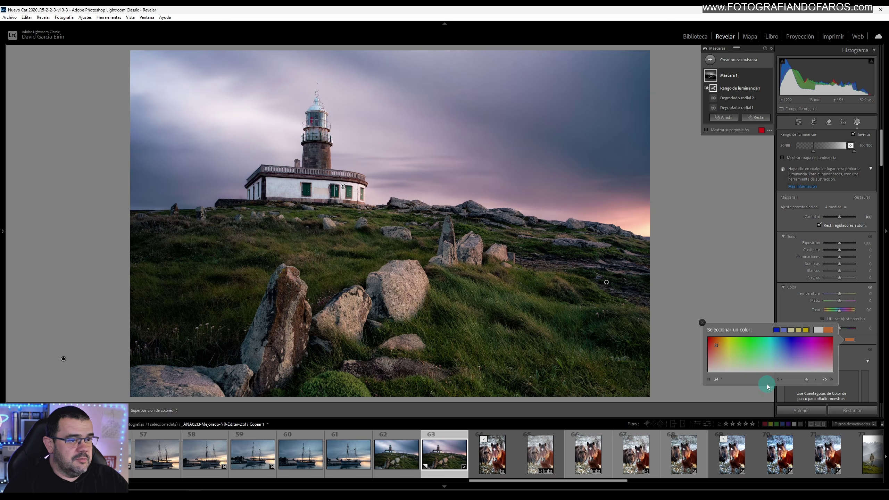
{"action": "left_click_drag", "start_coordinate": [805, 381], "coordinate": [802, 381]}
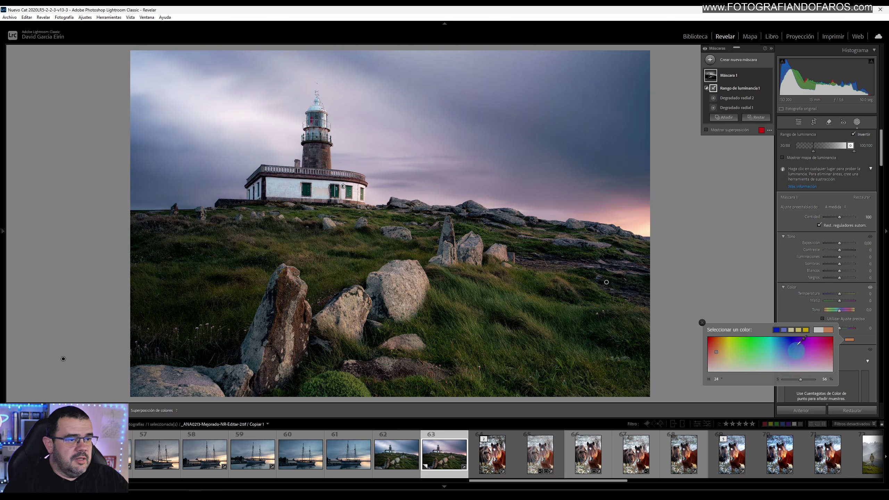
{"action": "left_click", "coordinate": [702, 323]}
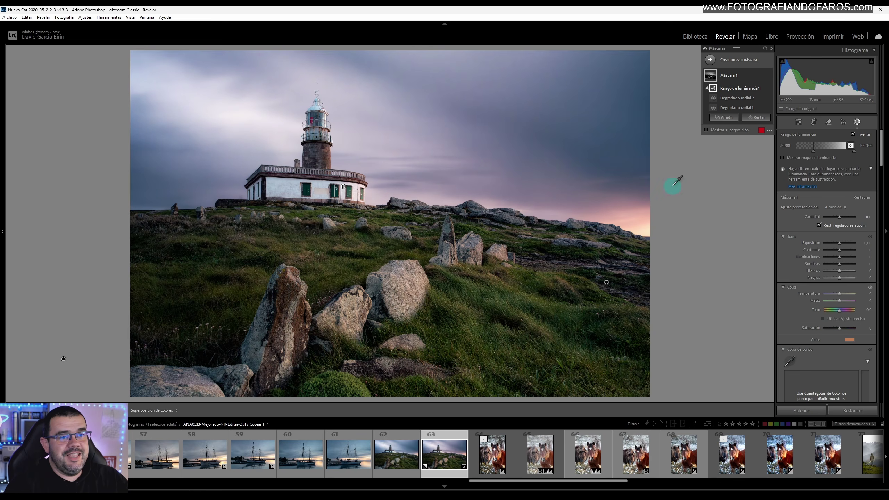
- Create a new mask with a linear gradient fading downward over the photo, centred near the lighthouse building and tilted slightly up to the right
{"action": "left_click", "coordinate": [710, 61]}
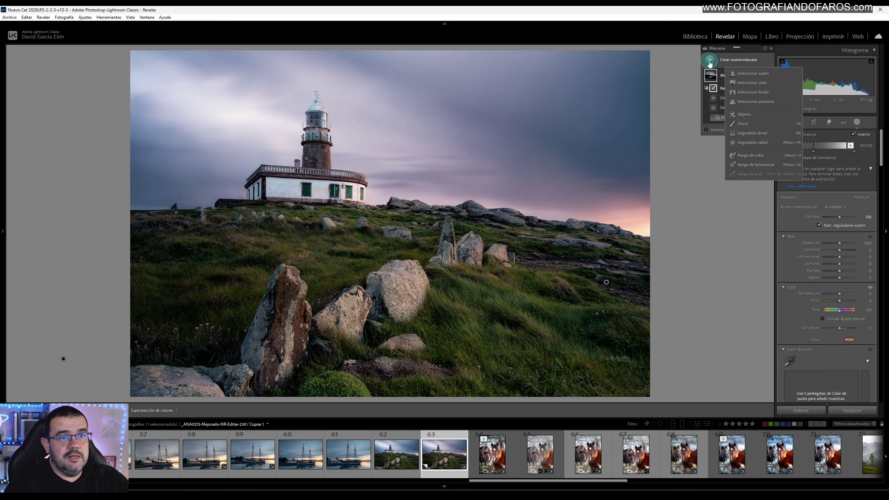
{"action": "left_click", "coordinate": [739, 135]}
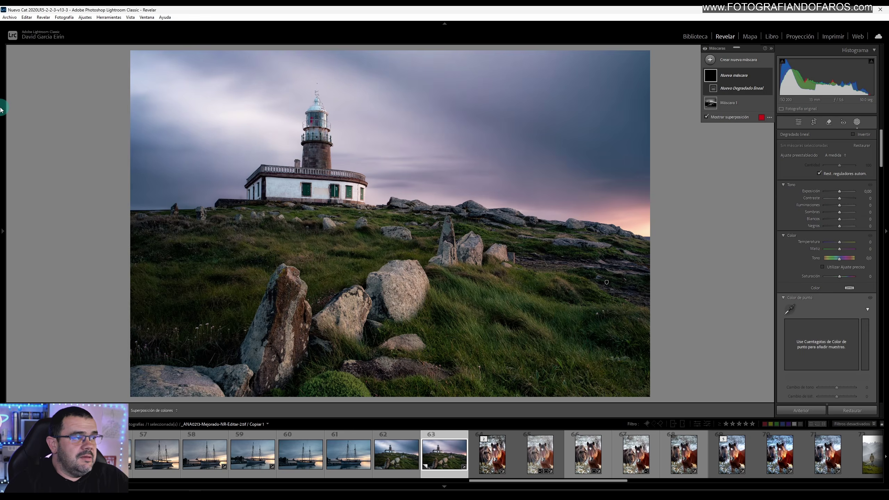
{"action": "mouse_move", "coordinate": [0, 109]}
{"action": "left_click", "coordinate": [99, 50]}
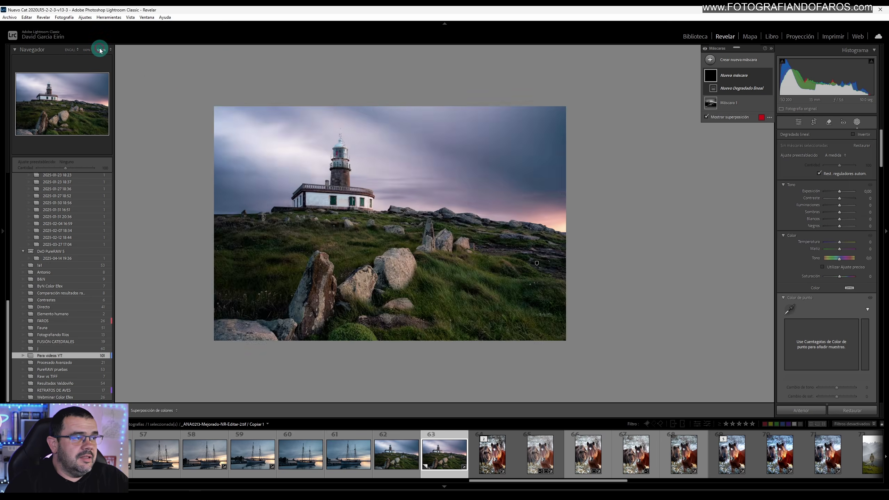
{"action": "left_click_drag", "start_coordinate": [480, 83], "coordinate": [449, 283]}
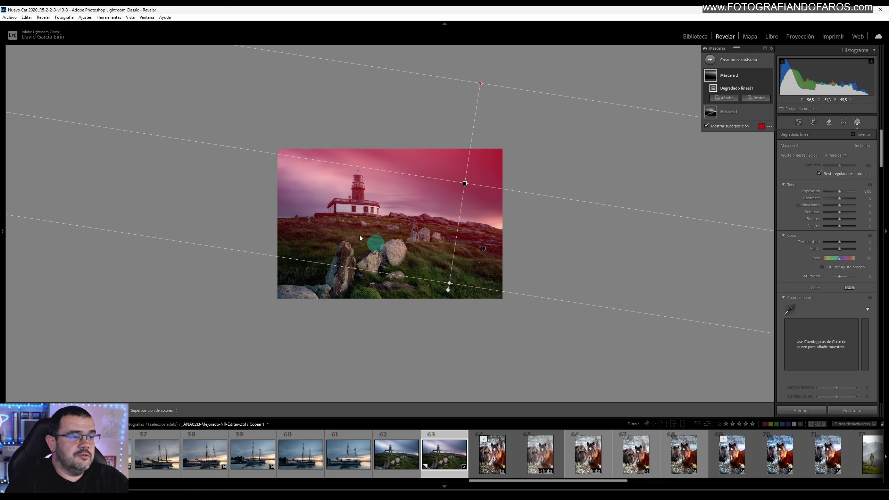
{"action": "left_click_drag", "start_coordinate": [202, 146], "coordinate": [385, 199]}
{"action": "left_click_drag", "start_coordinate": [246, 177], "coordinate": [246, 211]}
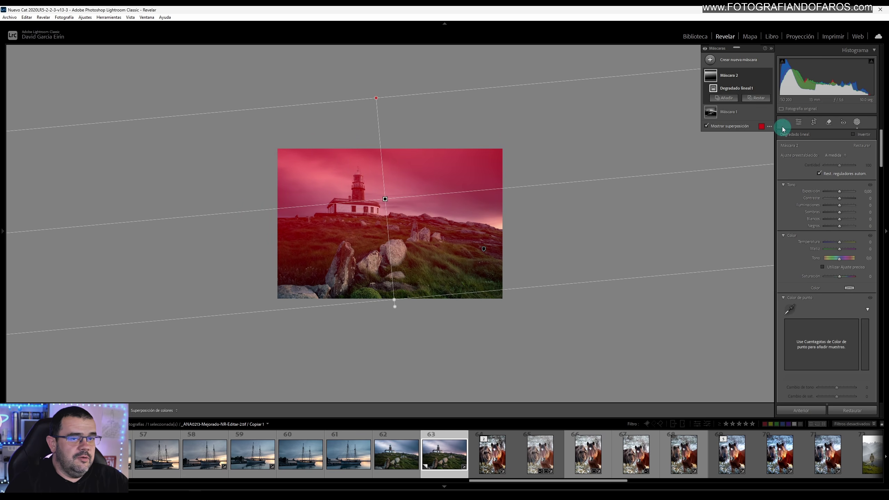
- Add a second linear gradient to the mask, fading upward from below the photo and centred over the grass left of the standing rocks
{"action": "left_click", "coordinate": [723, 98]}
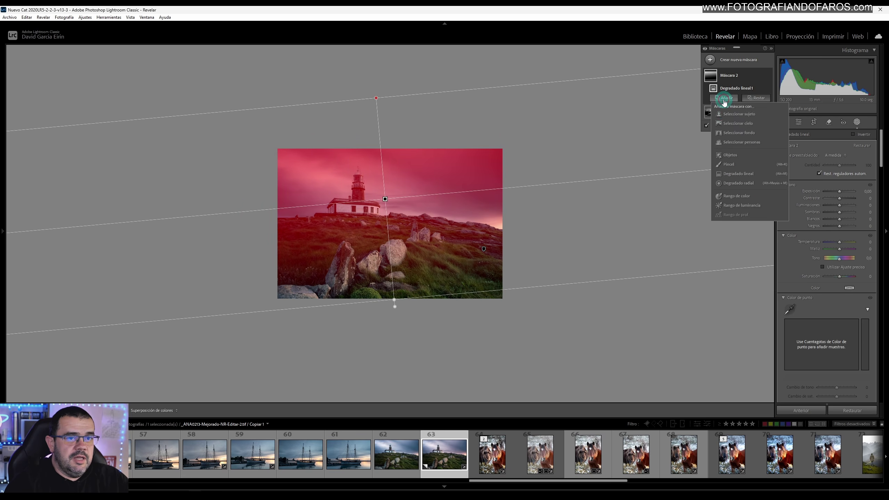
{"action": "left_click", "coordinate": [732, 165]}
{"action": "mouse_move", "coordinate": [274, 353]}
{"action": "left_mouse_down"}
{"action": "mouse_move", "coordinate": [299, 345]}
{"action": "mouse_move", "coordinate": [373, 254]}
{"action": "mouse_move", "coordinate": [386, 51]}
{"action": "left_mouse_up"}
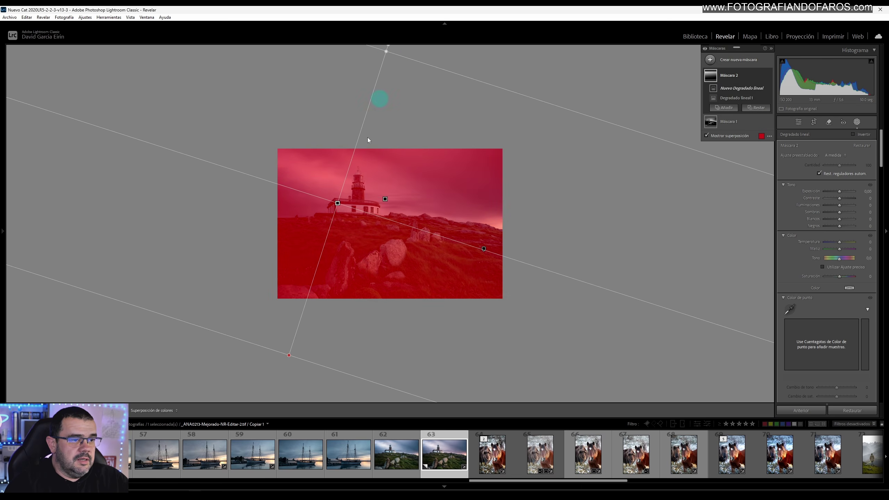
{"action": "left_click_drag", "start_coordinate": [338, 204], "coordinate": [326, 241]}
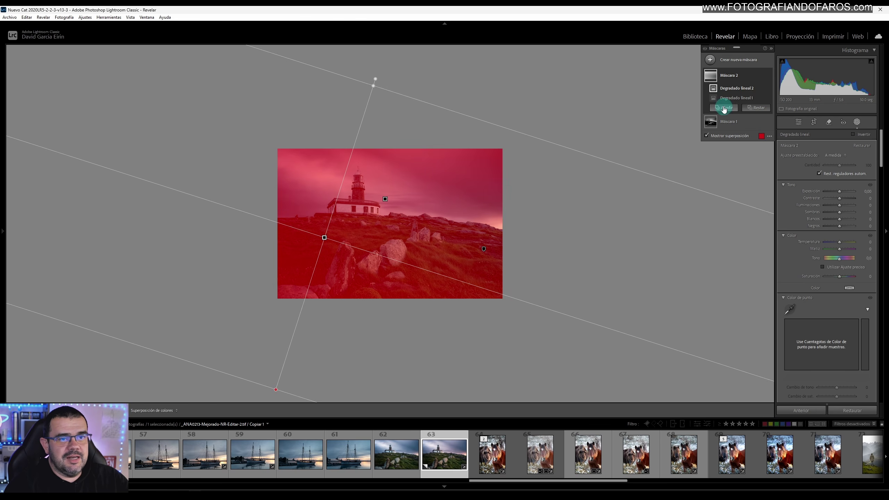
- Intersect the mask with a luminance range sampled from the dark grass at the left, extending its bright falloff limit to 100
{"action": "right_click", "coordinate": [714, 79]}
{"action": "left_click", "coordinate": [738, 109]}
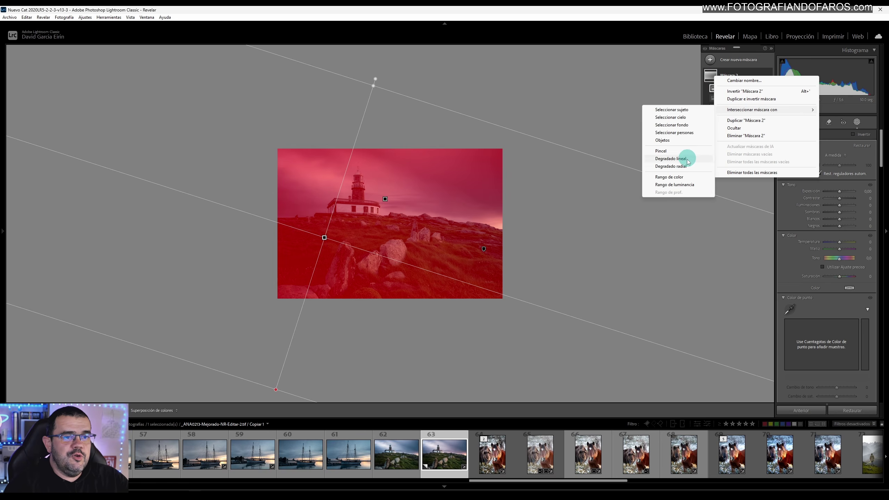
{"action": "left_click", "coordinate": [672, 158]}
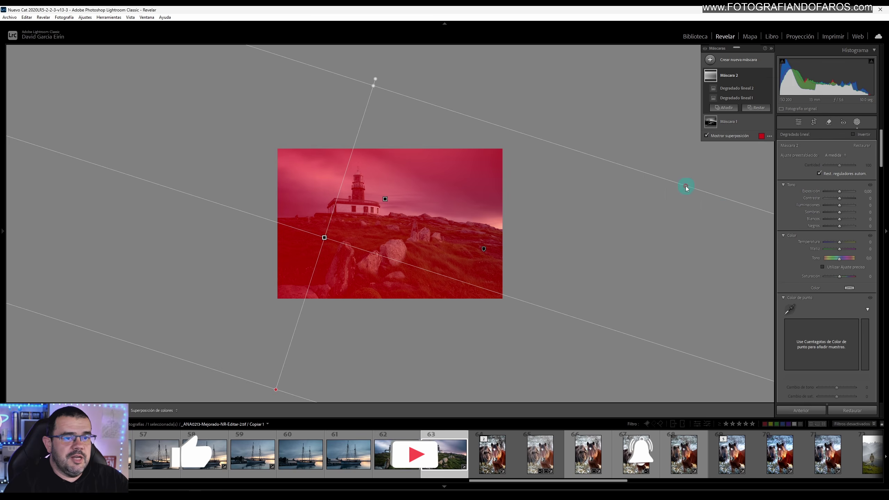
{"action": "left_click", "coordinate": [725, 159]}
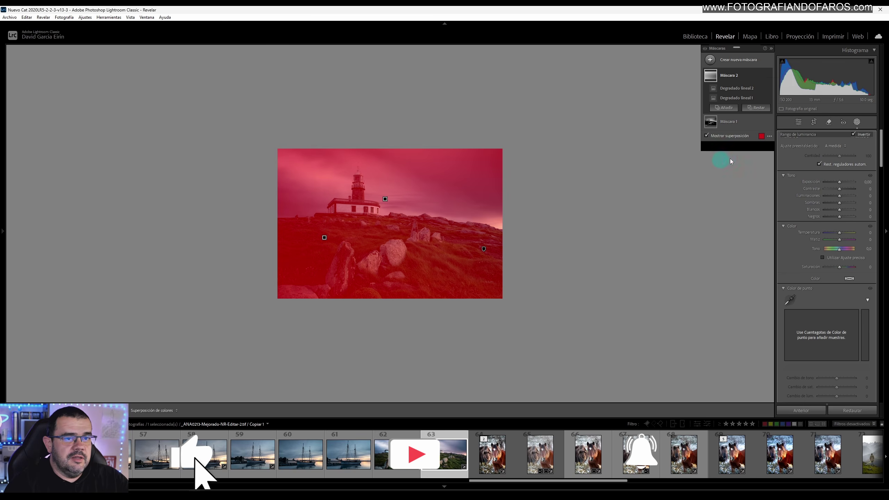
{"action": "left_click", "coordinate": [293, 241]}
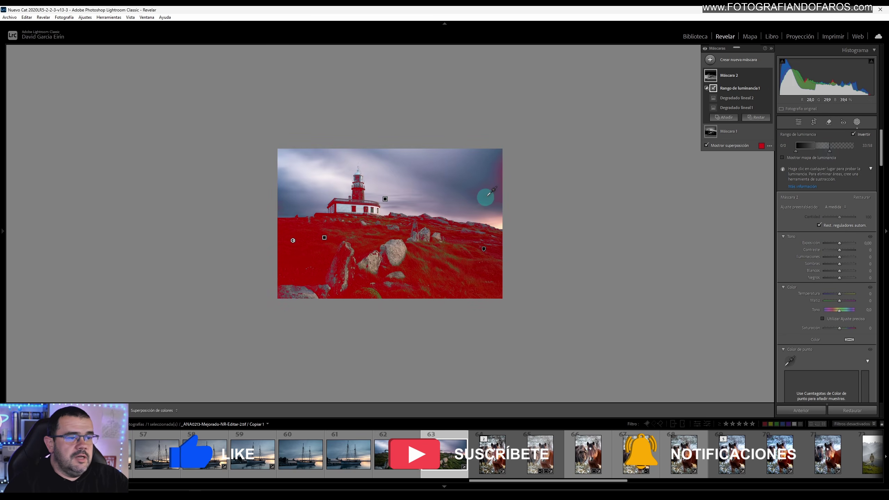
{"action": "left_click_drag", "start_coordinate": [830, 152], "coordinate": [876, 153]}
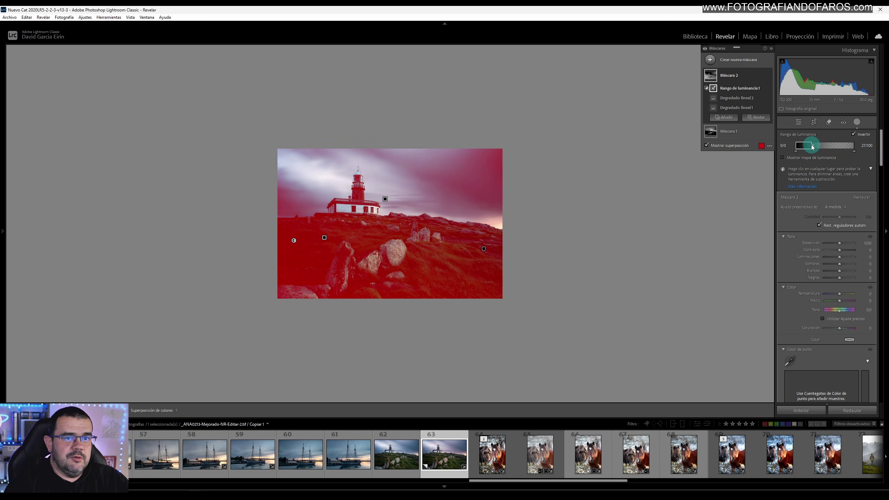
{"action": "left_click_drag", "start_coordinate": [812, 147], "coordinate": [828, 151]}
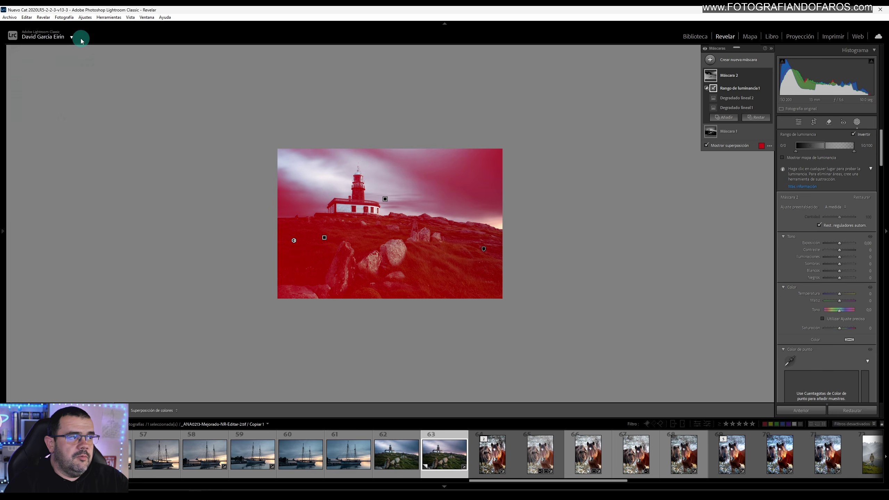
- Tint the mask with a cyan color of hue 182 and saturation 29%, and compare the photo with and without masks
{"action": "left_click", "coordinate": [9, 77]}
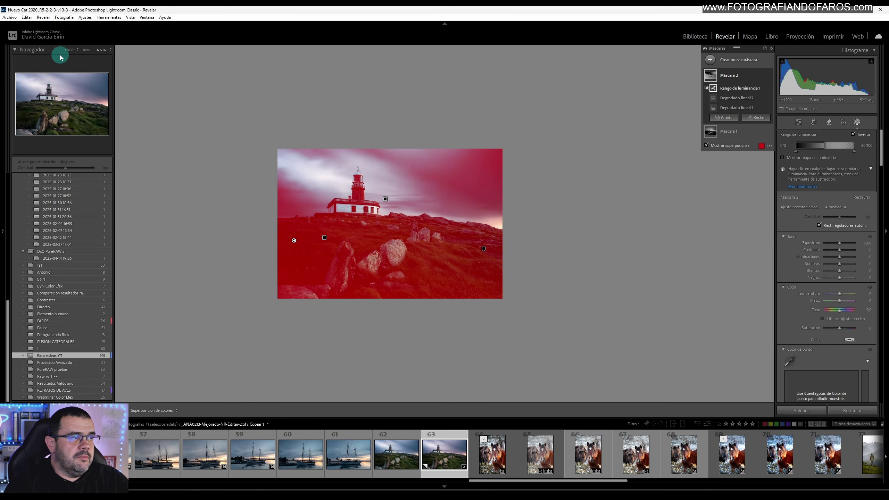
{"action": "left_click", "coordinate": [69, 50]}
{"action": "left_click", "coordinate": [850, 339]}
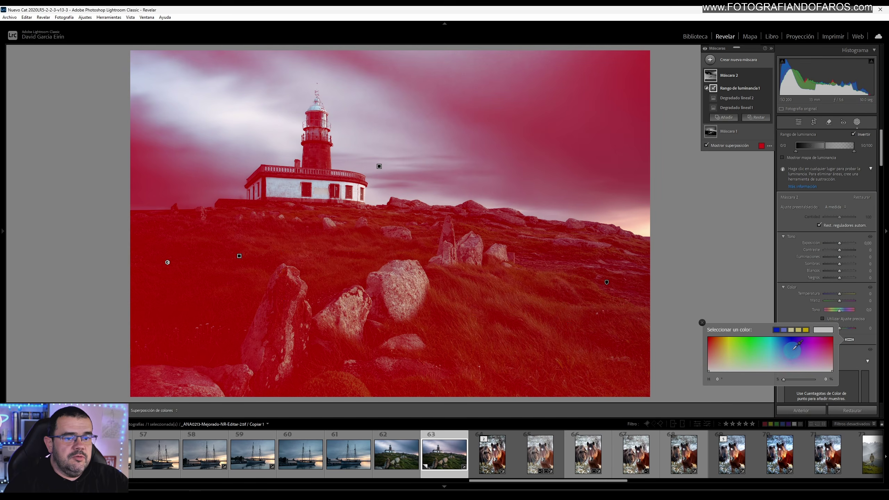
{"action": "left_click", "coordinate": [778, 354]}
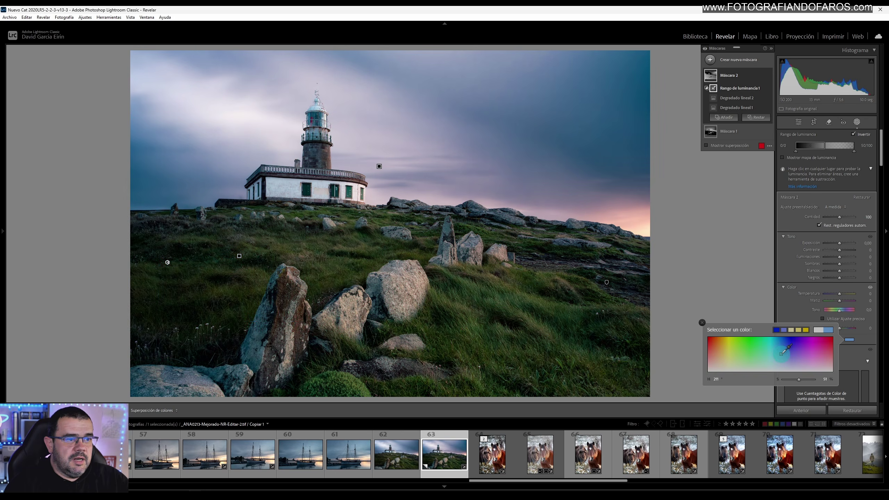
{"action": "left_click_drag", "start_coordinate": [777, 355], "coordinate": [771, 361]}
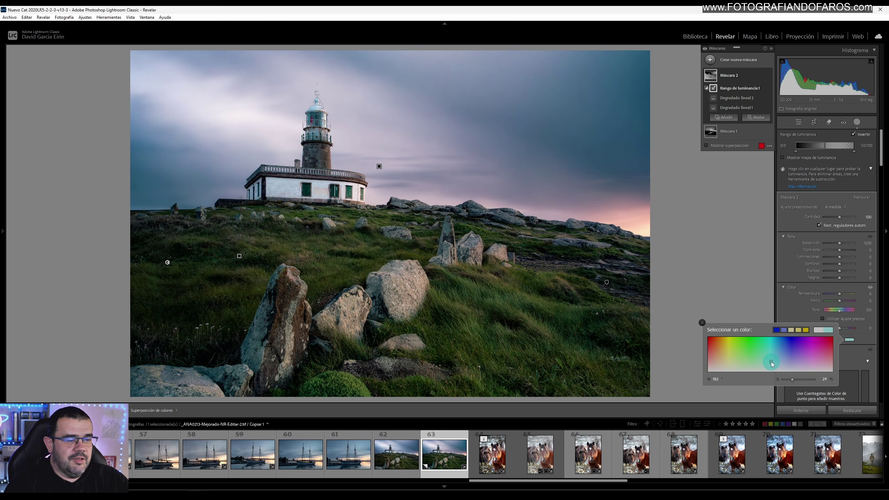
{"action": "left_click", "coordinate": [705, 50]}
{"action": "left_click", "coordinate": [706, 50]}
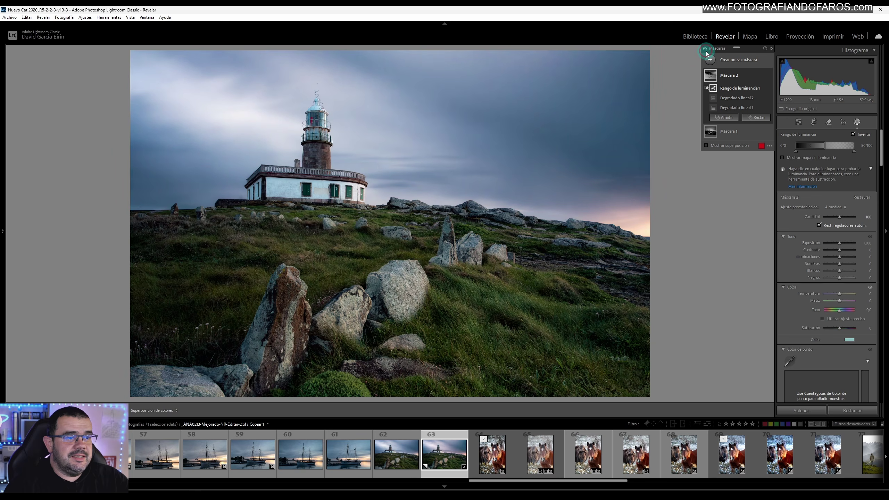
{"action": "left_click", "coordinate": [705, 49]}
{"action": "left_click", "coordinate": [706, 52]}
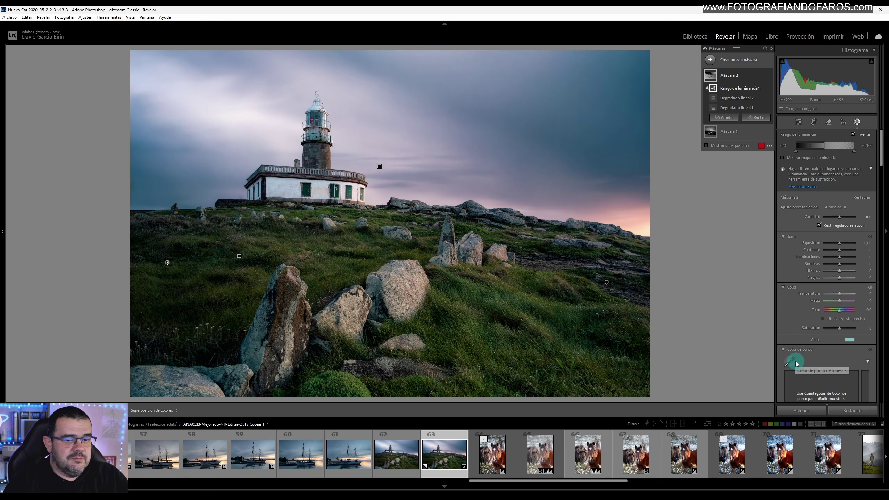
- Lower the mask's saturation to about -30, and sample the blue-grey sky with Point Color to reduce its luminance to about -60
{"action": "left_click", "coordinate": [836, 329]}
{"action": "left_click_drag", "start_coordinate": [835, 329], "coordinate": [835, 330]}
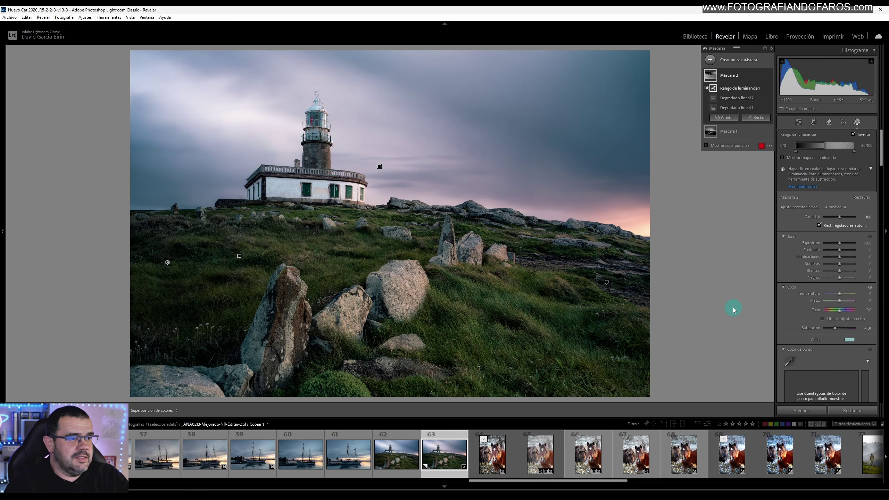
{"action": "left_click", "coordinate": [574, 101]}
{"action": "scroll", "coordinate": [817, 350], "scroll_direction": "down", "scroll_amount": 3}
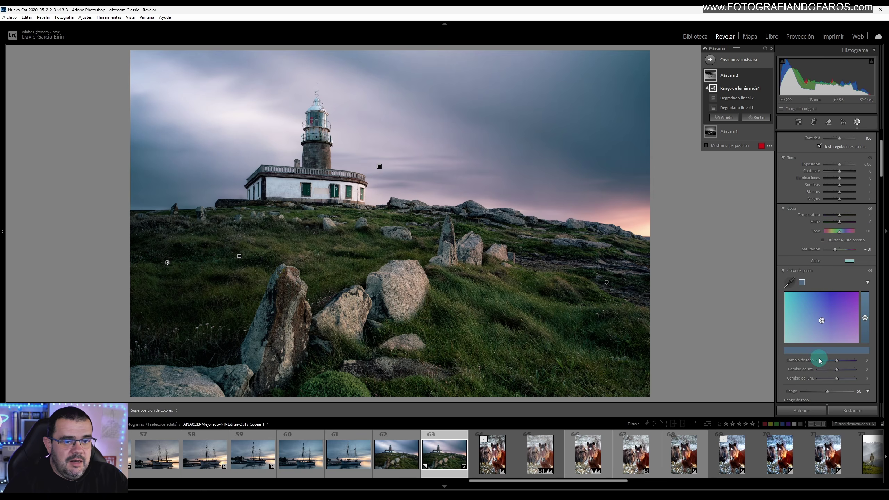
{"action": "left_click_drag", "start_coordinate": [837, 378], "coordinate": [825, 379]}
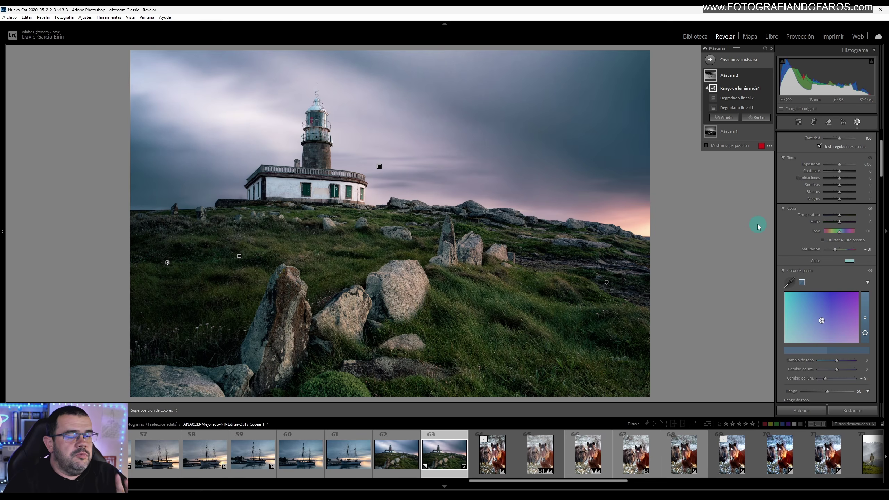
- Subtract the land from the mask with a brush, painting over the foreground rocks and the grassy hillside
{"action": "left_click", "coordinate": [750, 118]}
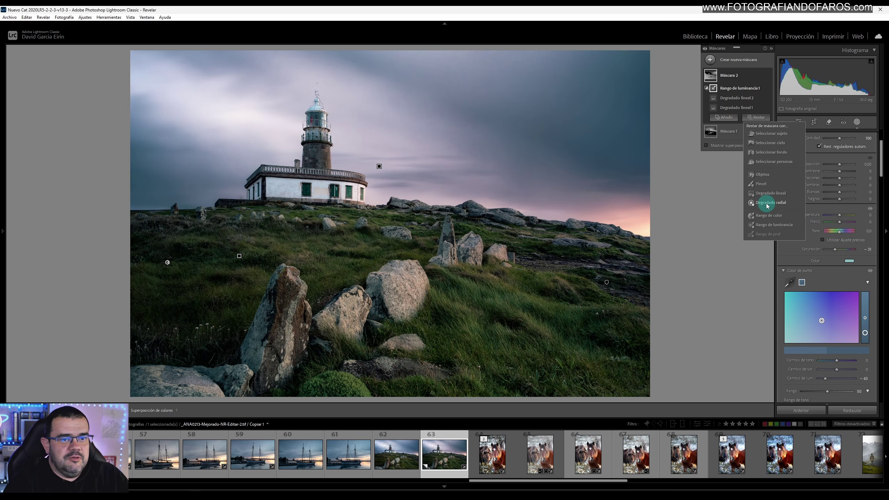
{"action": "left_click", "coordinate": [751, 184]}
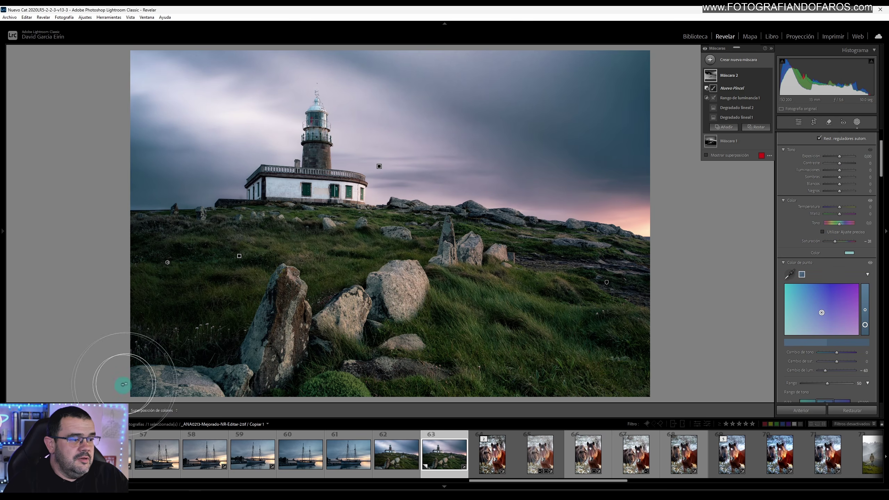
{"action": "mouse_move", "coordinate": [163, 378]}
{"action": "left_mouse_down"}
{"action": "mouse_move", "coordinate": [143, 389]}
{"action": "mouse_move", "coordinate": [242, 377]}
{"action": "mouse_move", "coordinate": [304, 305]}
{"action": "mouse_move", "coordinate": [322, 318]}
{"action": "mouse_move", "coordinate": [426, 296]}
{"action": "mouse_move", "coordinate": [463, 243]}
{"action": "mouse_move", "coordinate": [515, 246]}
{"action": "mouse_move", "coordinate": [352, 217]}
{"action": "left_mouse_up"}
{"action": "mouse_move", "coordinate": [489, 221]}
{"action": "left_mouse_down"}
{"action": "mouse_move", "coordinate": [659, 241]}
{"action": "mouse_move", "coordinate": [706, 257]}
{"action": "left_mouse_up"}
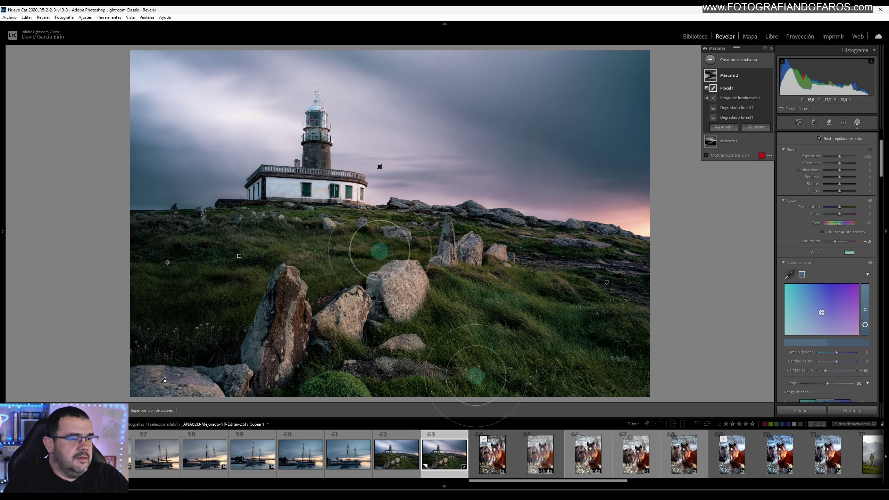